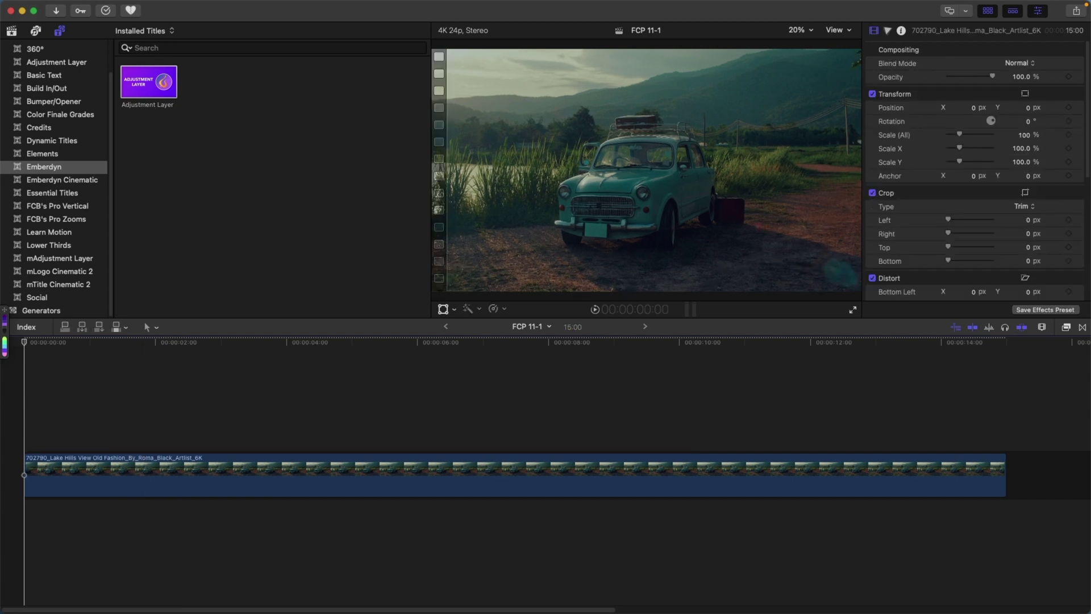
Step: Add an adjustment clip above the start of the car footage and select it
{"action": "mouse_move", "coordinate": [182, 5]}
{"action": "left_click", "coordinate": [118, 8]}
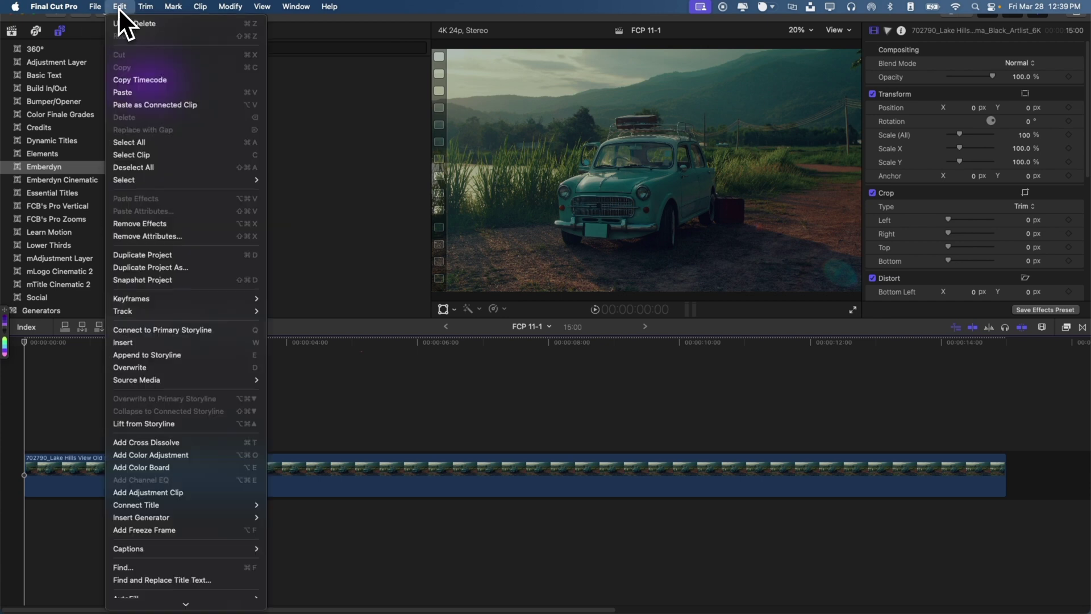
{"action": "left_click", "coordinate": [149, 493]}
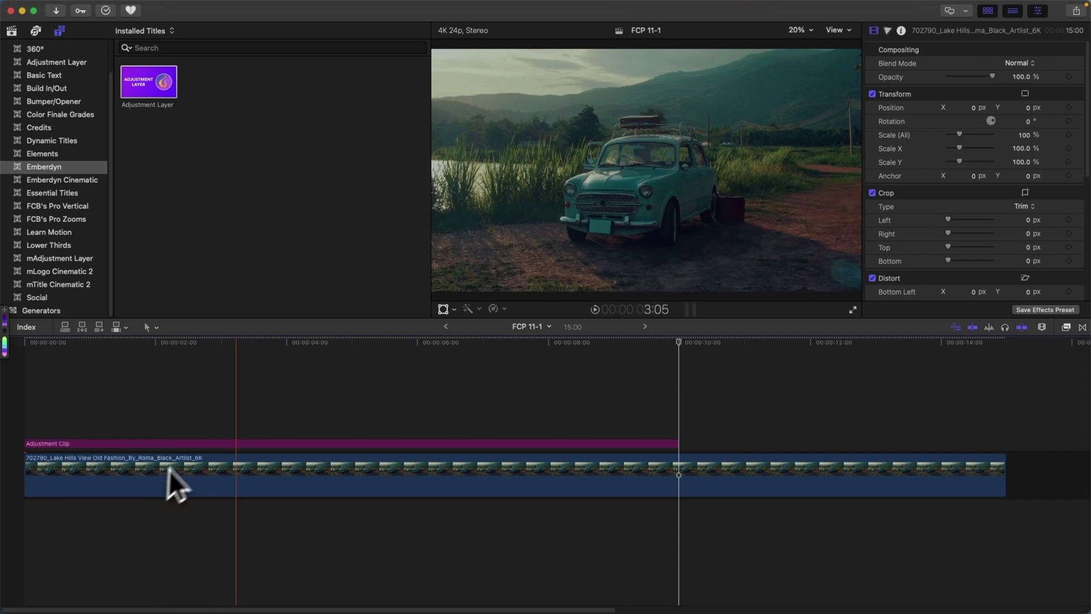
{"action": "left_click", "coordinate": [238, 443]}
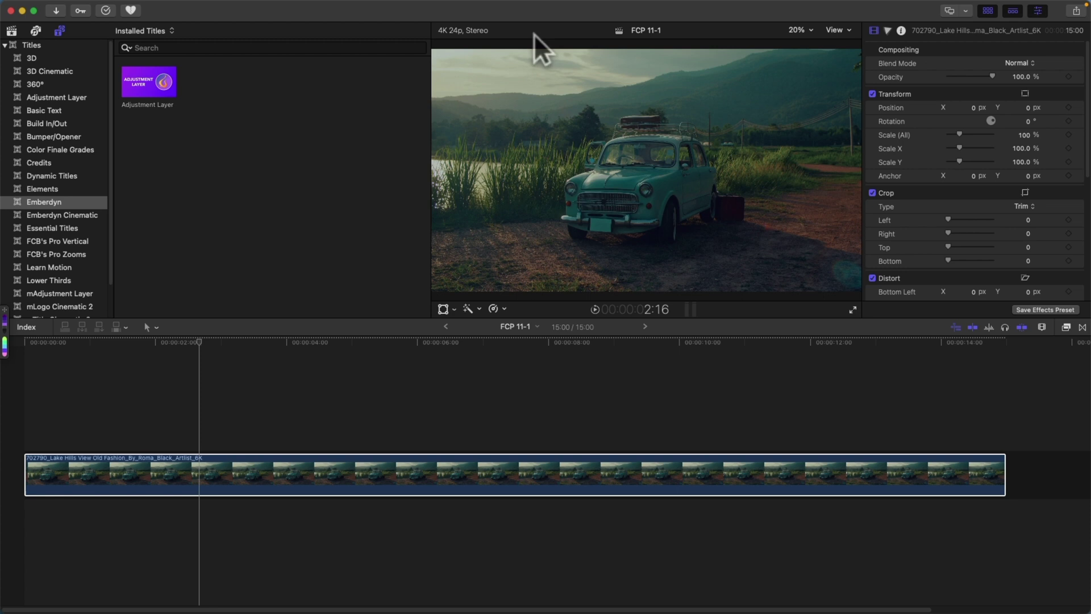
{"action": "left_click", "coordinate": [292, 392]}
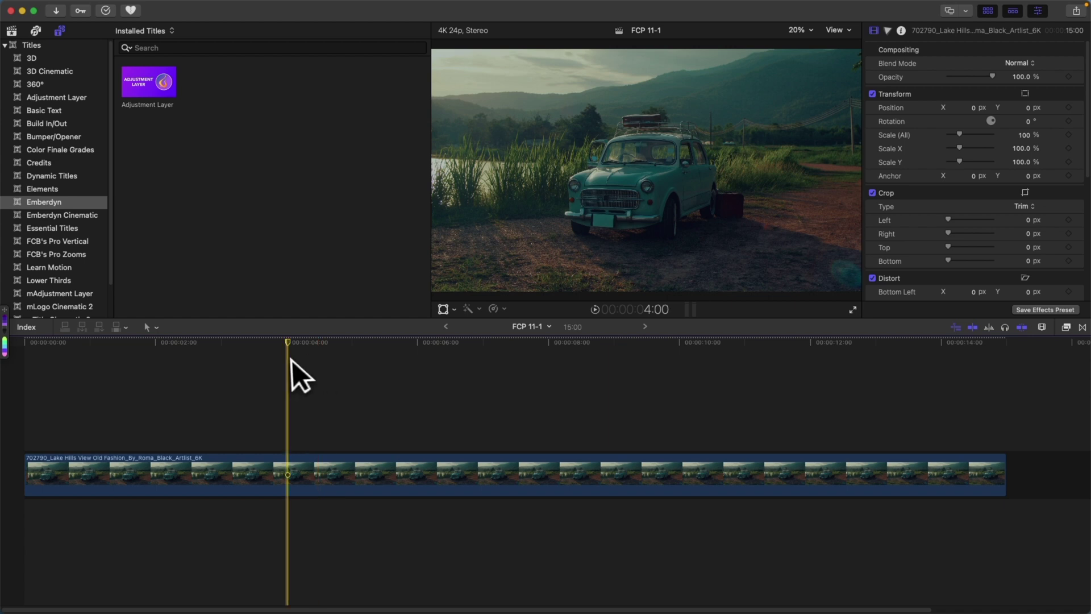
{"action": "left_click", "coordinate": [1006, 474]}
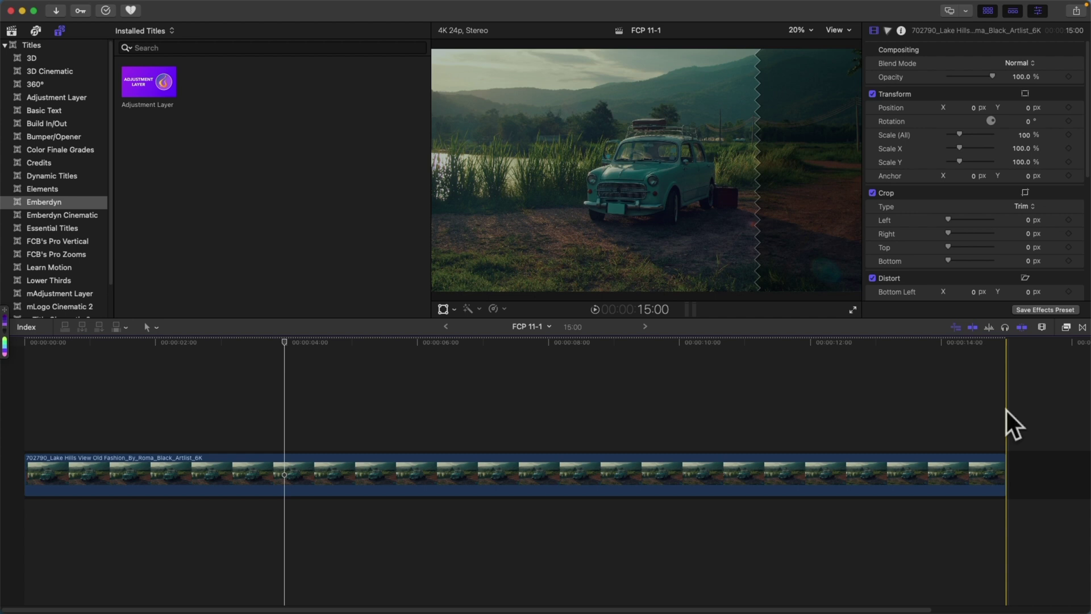
{"action": "left_click", "coordinate": [183, 342]}
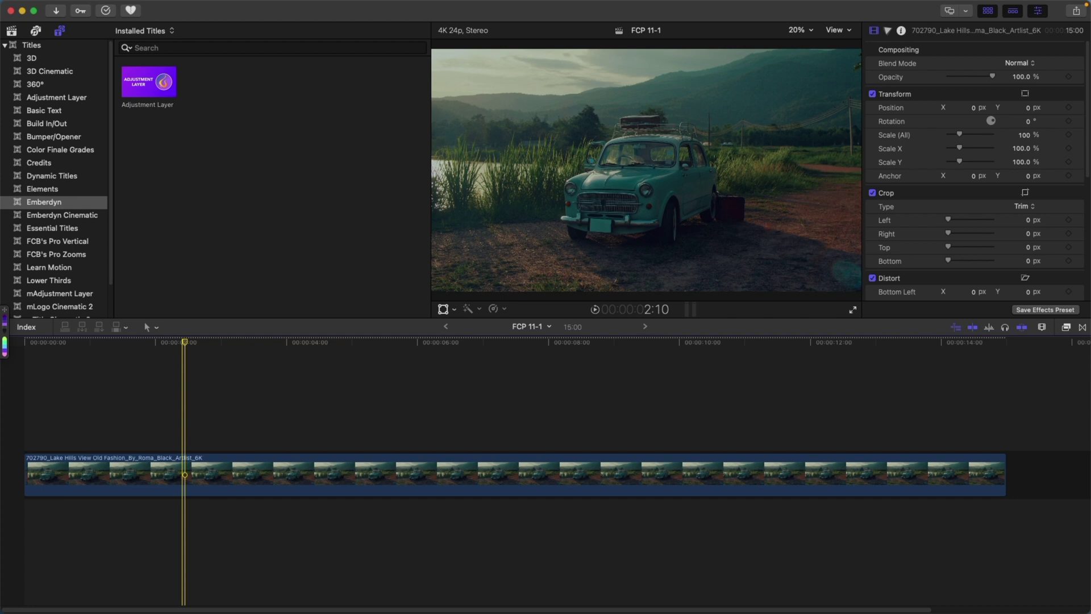
Step: Assign Option-A as the shortcut for the Add Adjustment Clip command, save the command set and close the Command Editor
{"action": "key", "text": "alt+super+k"}
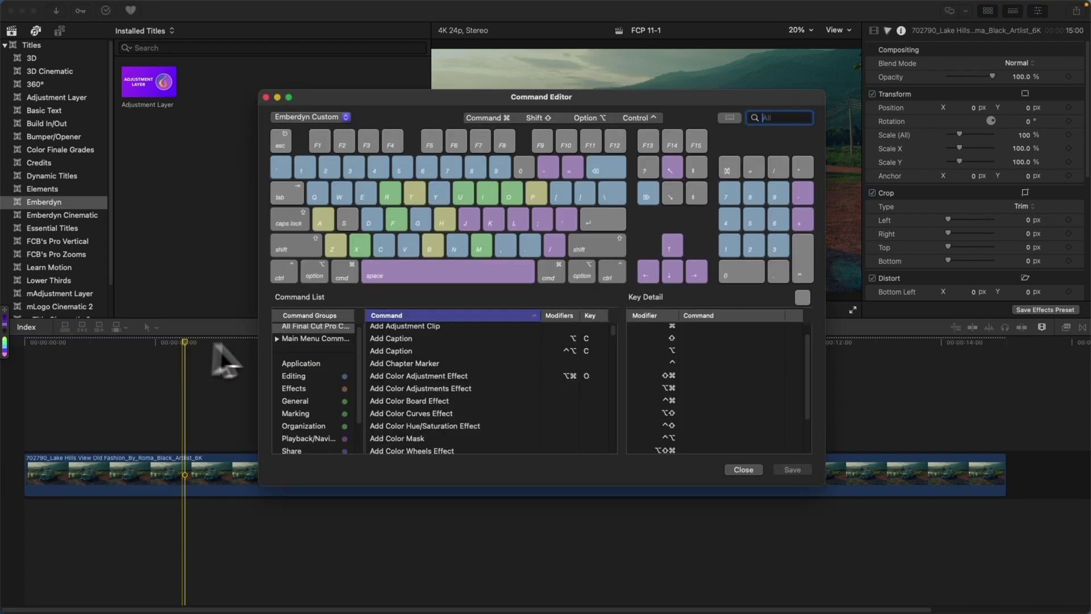
{"action": "type", "text": "adjustment cli"}
{"action": "type", "text": "p"}
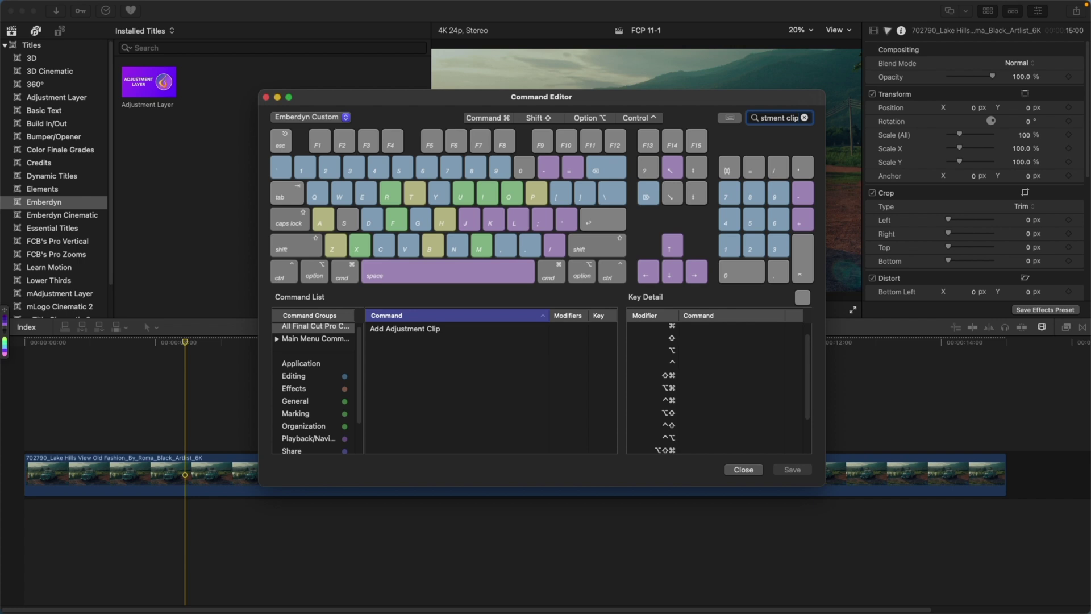
{"action": "left_click", "coordinate": [394, 334]}
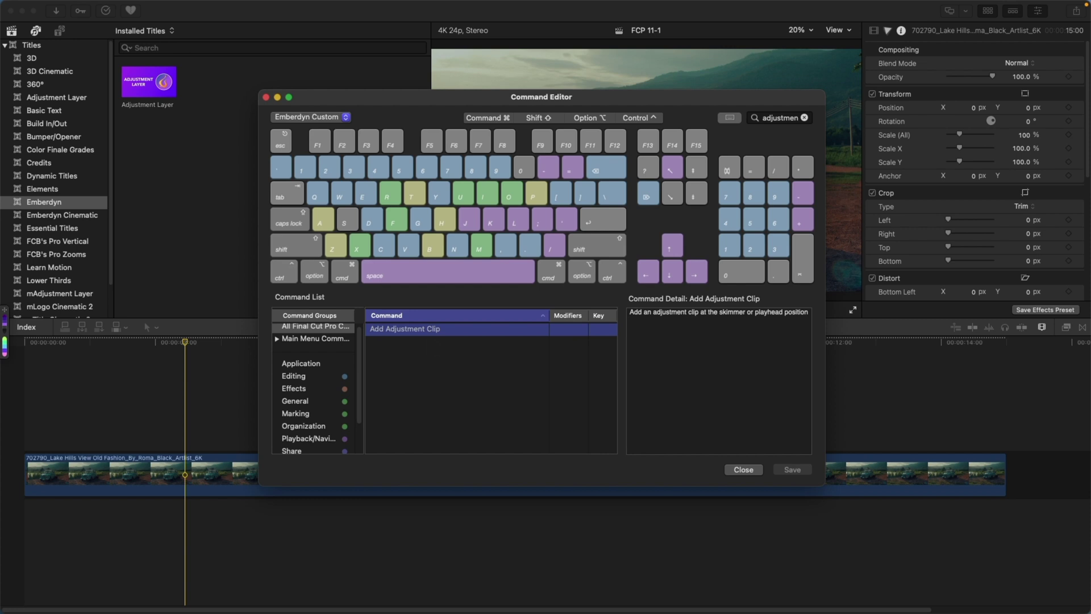
{"action": "key", "text": "alt+a"}
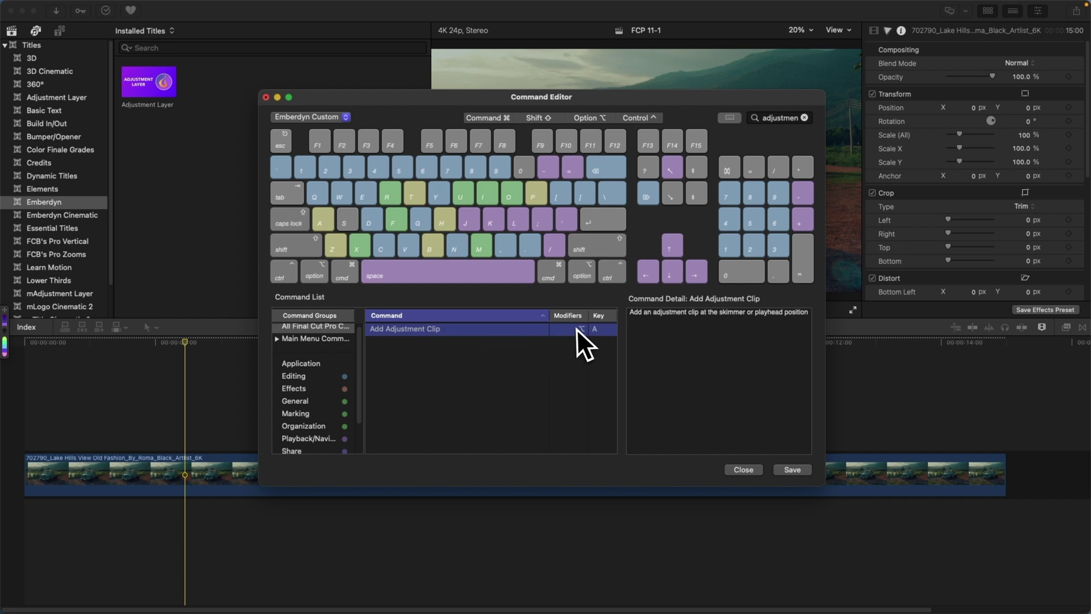
{"action": "left_click", "coordinate": [783, 470]}
{"action": "left_click", "coordinate": [266, 97]}
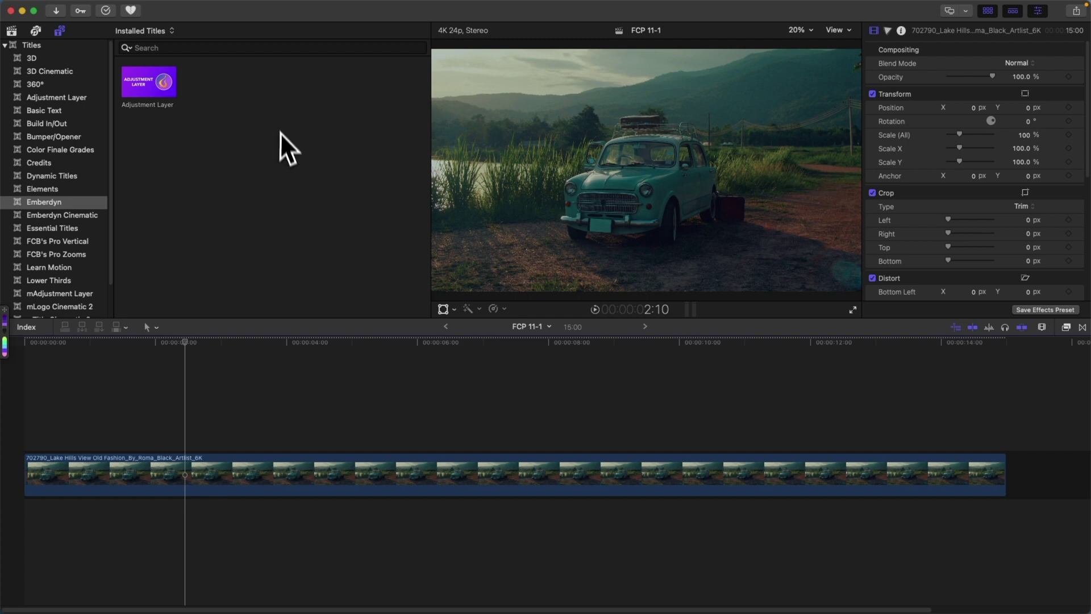
Step: Add an adjustment clip above the car footage, starting at the beginning of the timeline, and preview the frames beneath it
{"action": "left_click", "coordinate": [116, 392]}
{"action": "key", "text": "q"}
{"action": "left_click_drag", "start_coordinate": [303, 443], "coordinate": [182, 443]}
{"action": "left_click", "coordinate": [628, 341]}
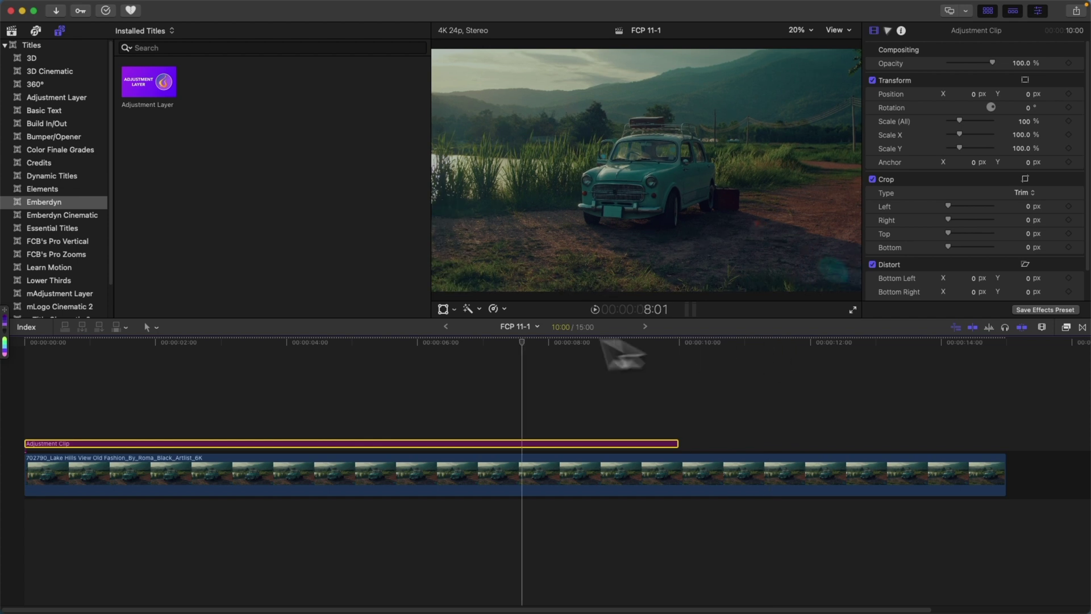
{"action": "left_click", "coordinate": [190, 342]}
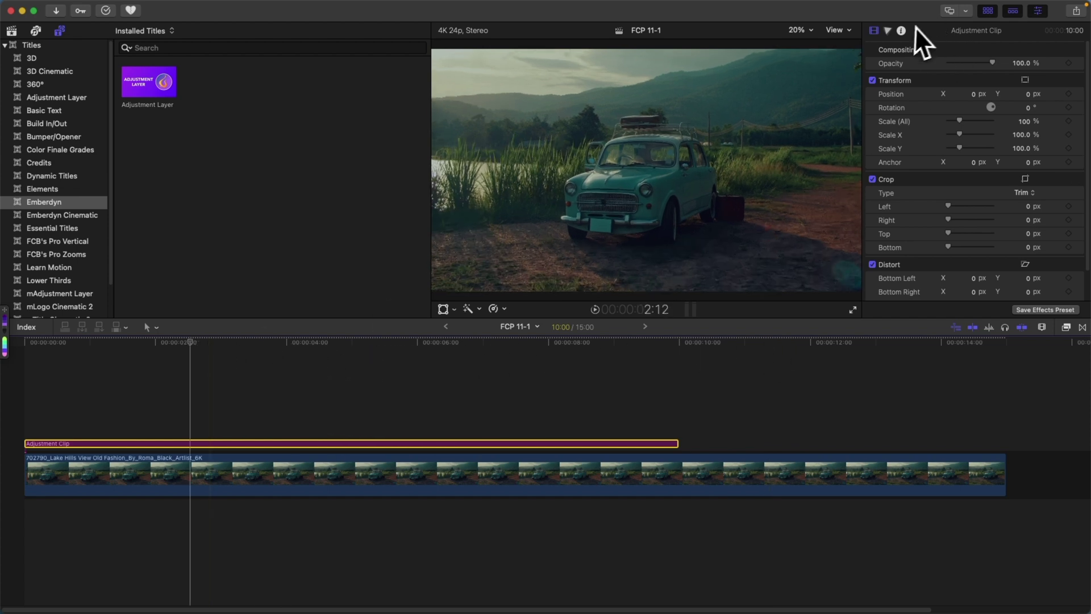
Step: Apply the Nostalgia effect Security to the adjustment clip and scrub through the timeline to preview it
{"action": "left_click", "coordinate": [1067, 328]}
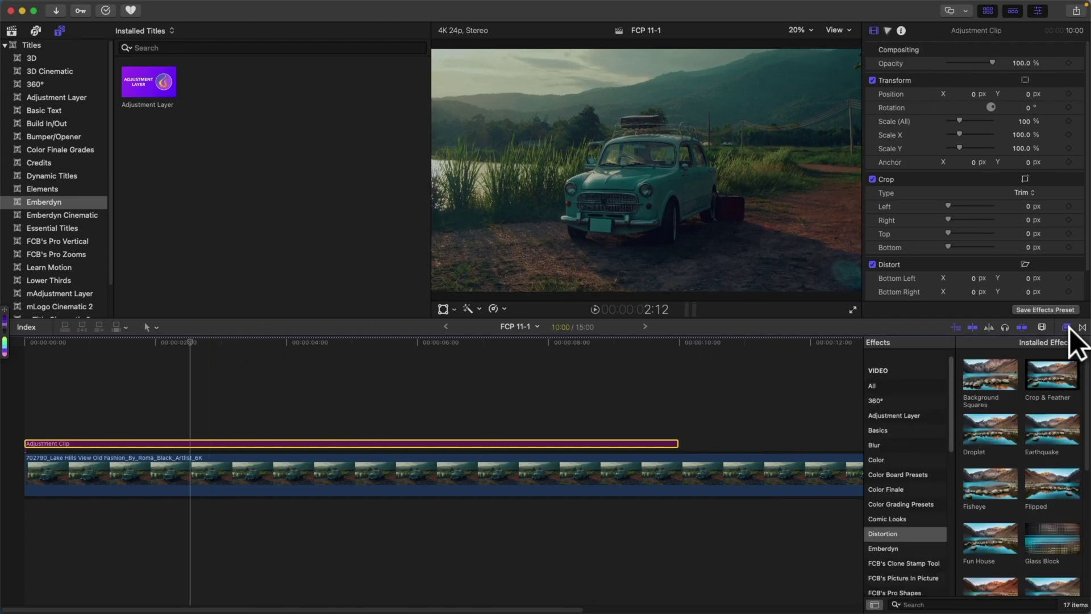
{"action": "scroll", "coordinate": [909, 455], "scroll_direction": "down", "scroll_amount": 5}
{"action": "left_click", "coordinate": [883, 388]}
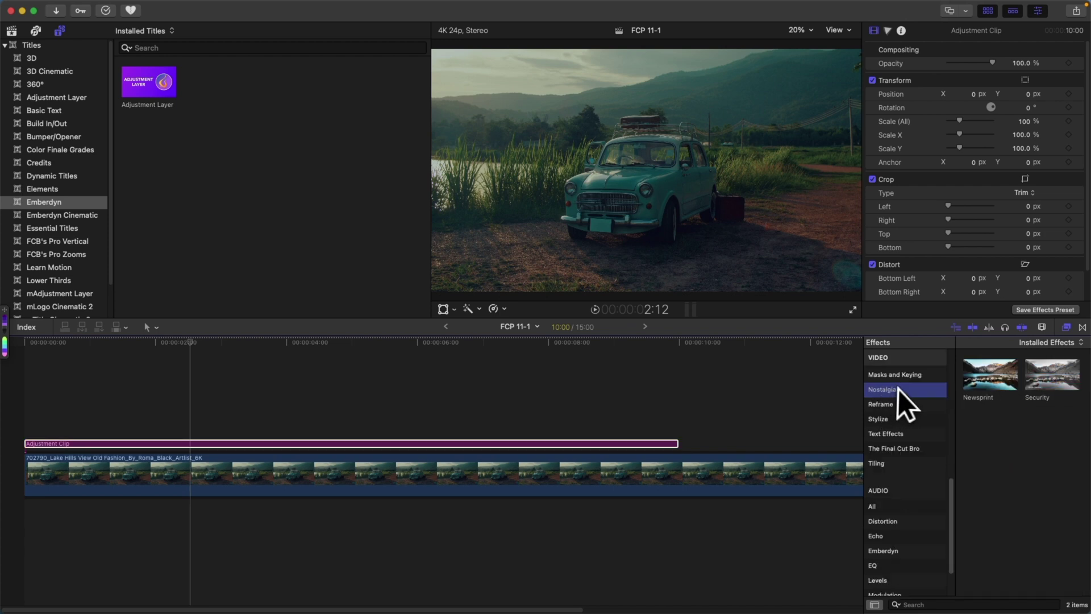
{"action": "left_click_drag", "start_coordinate": [1052, 383], "coordinate": [583, 446]}
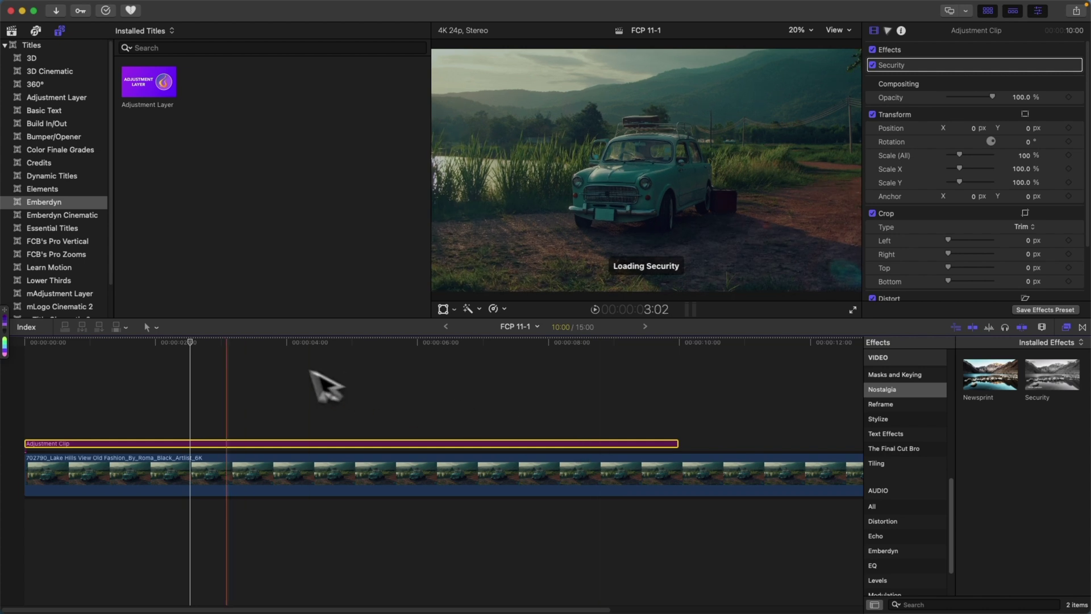
{"action": "left_click_drag", "start_coordinate": [197, 339], "coordinate": [156, 329]}
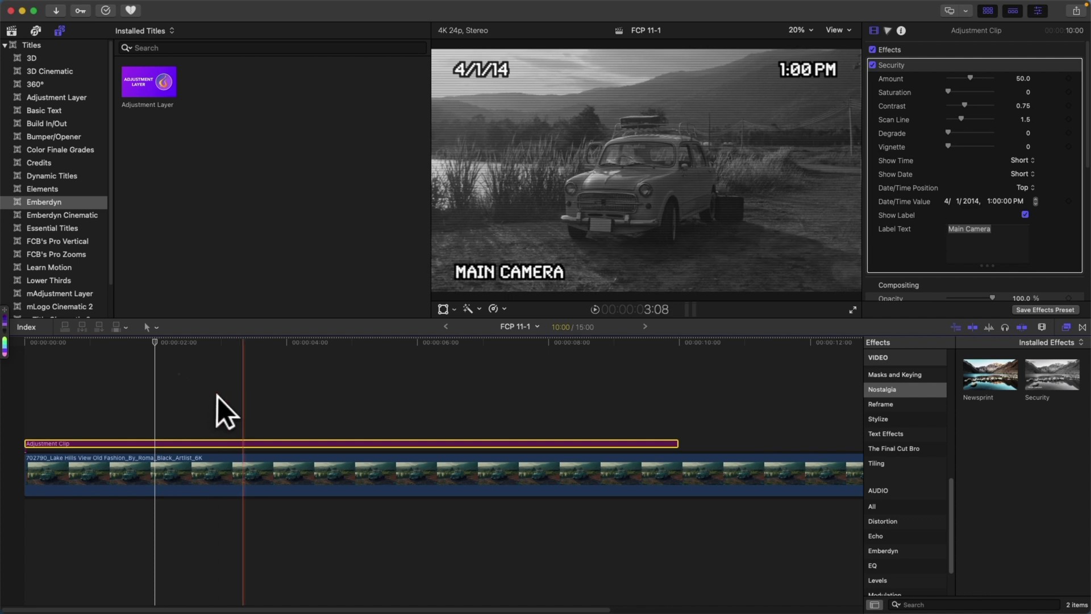
{"action": "left_click_drag", "start_coordinate": [153, 344], "coordinate": [250, 341]}
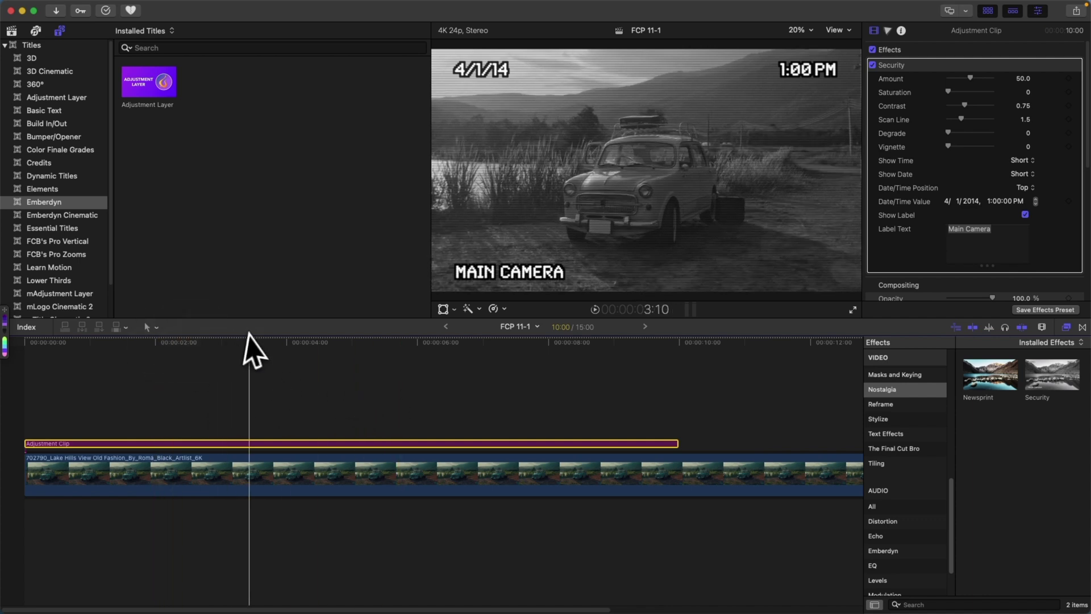
Step: Add the Divide dissolve transition to both ends of the adjustment clip and play the result from the start
{"action": "left_click", "coordinate": [1082, 328]}
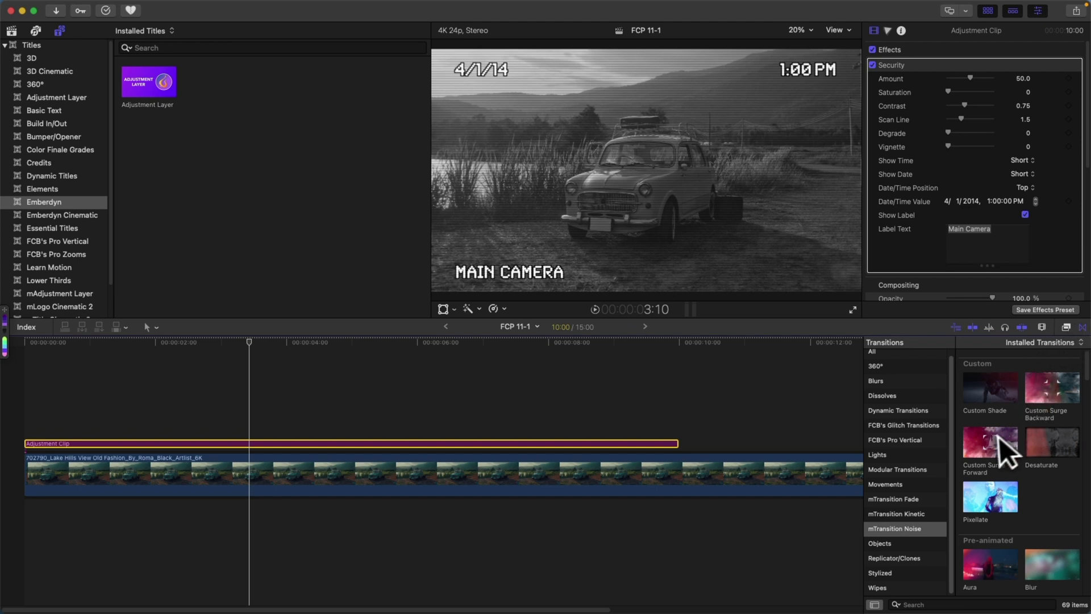
{"action": "scroll", "coordinate": [886, 403], "scroll_direction": "up", "scroll_amount": 1}
{"action": "left_click", "coordinate": [882, 400]}
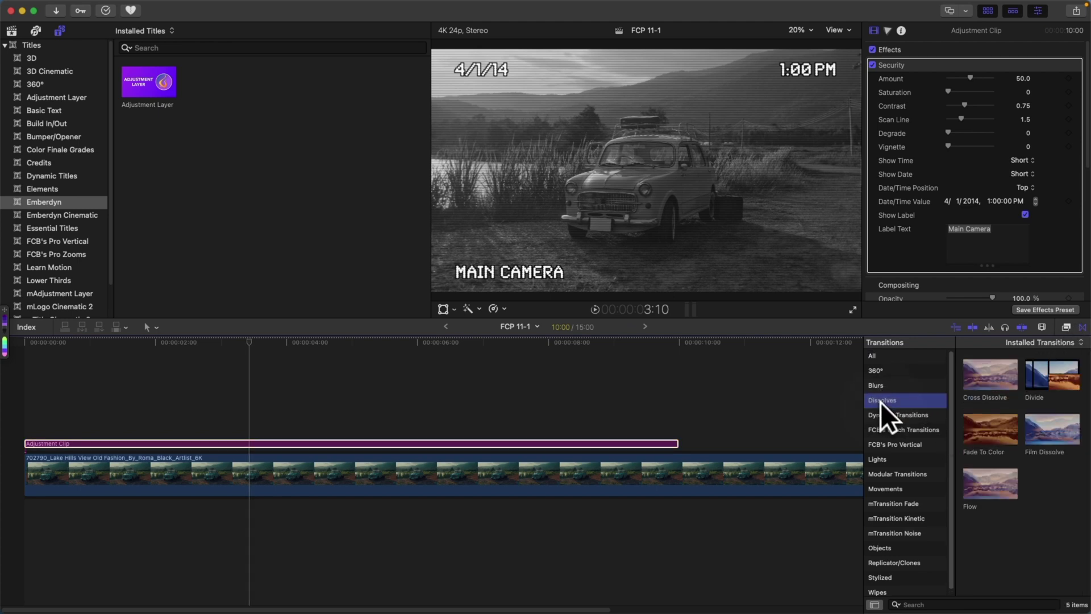
{"action": "left_click_drag", "start_coordinate": [1051, 377], "coordinate": [38, 441]}
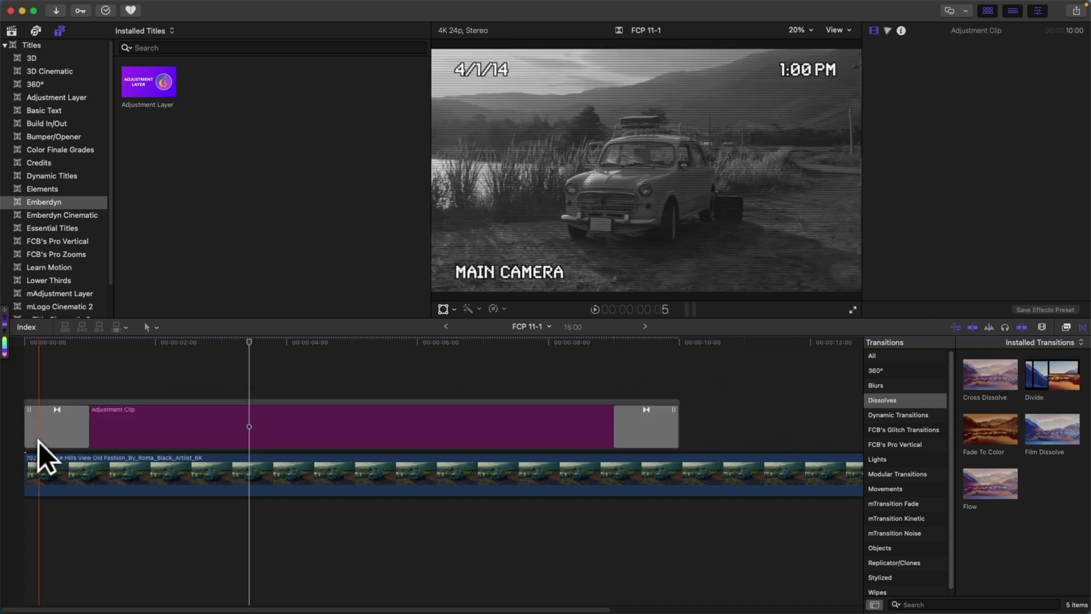
{"action": "left_click_drag", "start_coordinate": [240, 348], "coordinate": [1, 365]}
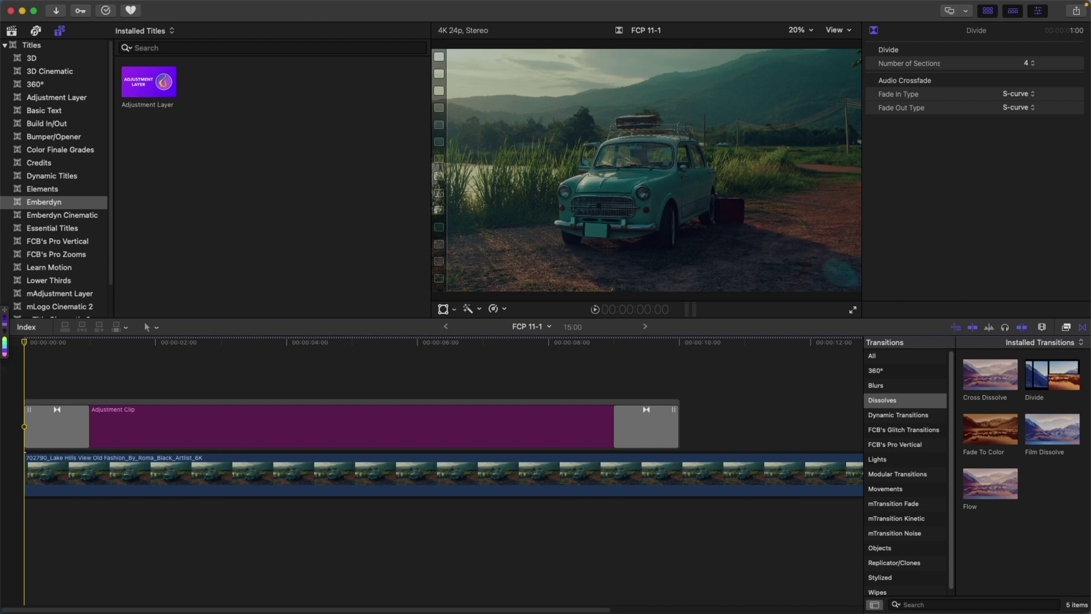
{"action": "key", "text": "space"}
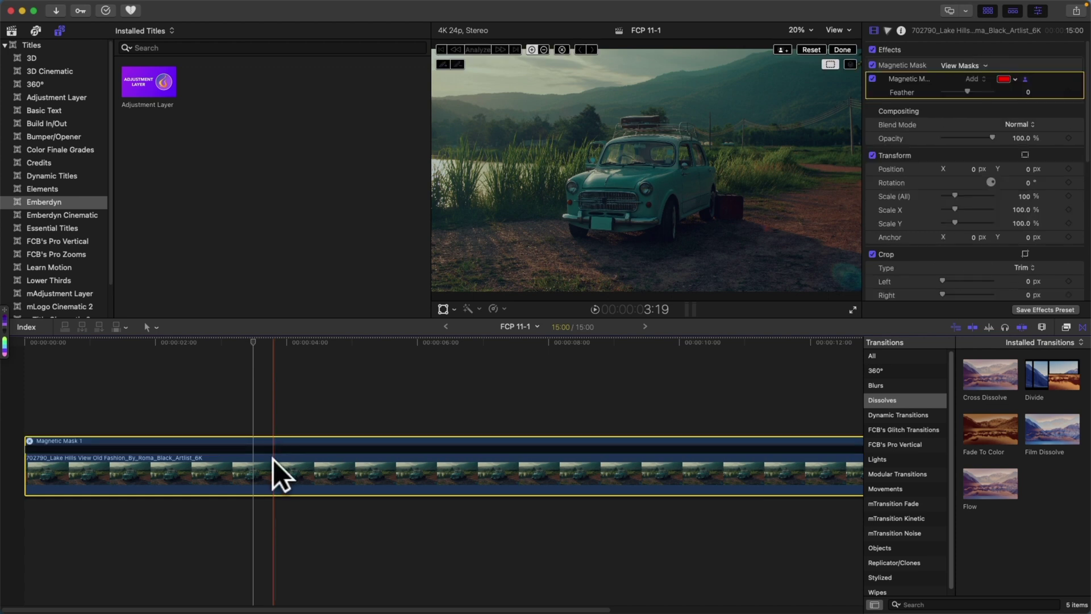
Step: Mask the car with Magnetic Mask, excluding the suitcase beside it and including the part next to the windshield
{"action": "left_click", "coordinate": [668, 181]}
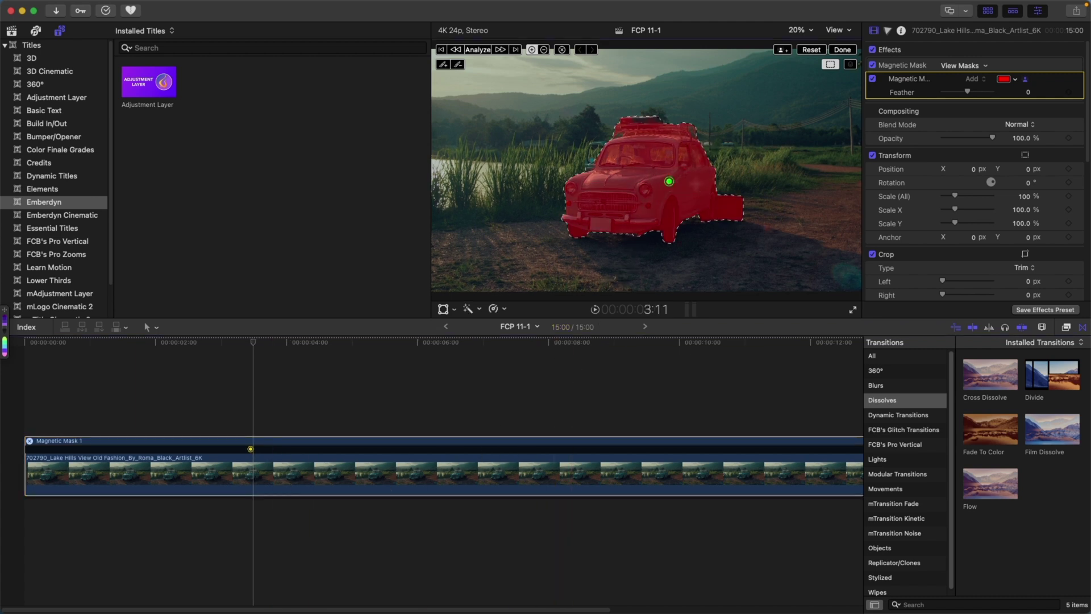
{"action": "key", "text": "alt"}
{"action": "left_click", "coordinate": [725, 205], "text": "alt"}
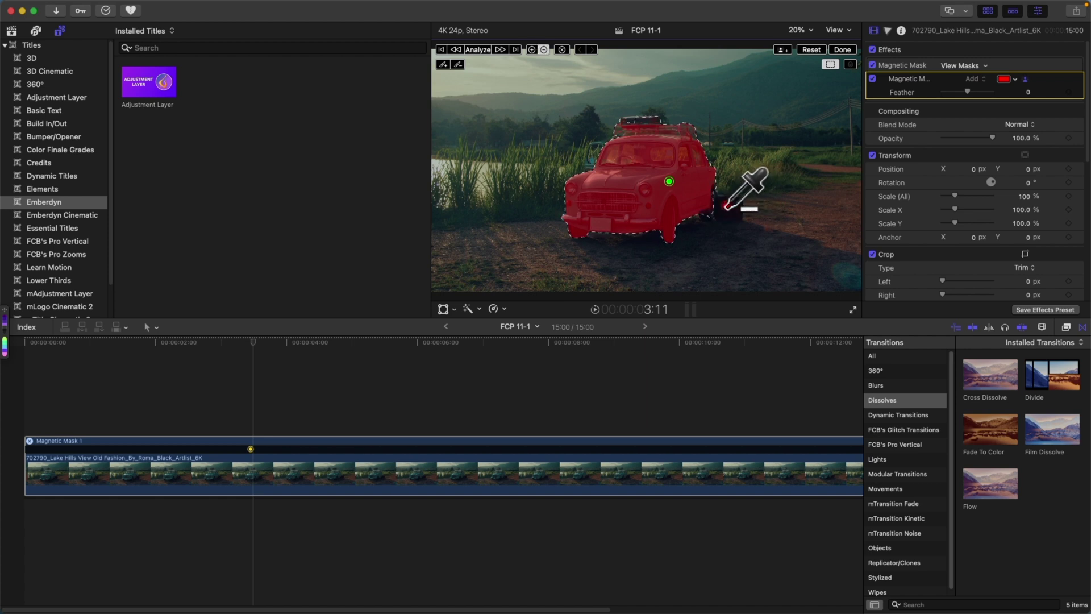
{"action": "left_click", "coordinate": [589, 166]}
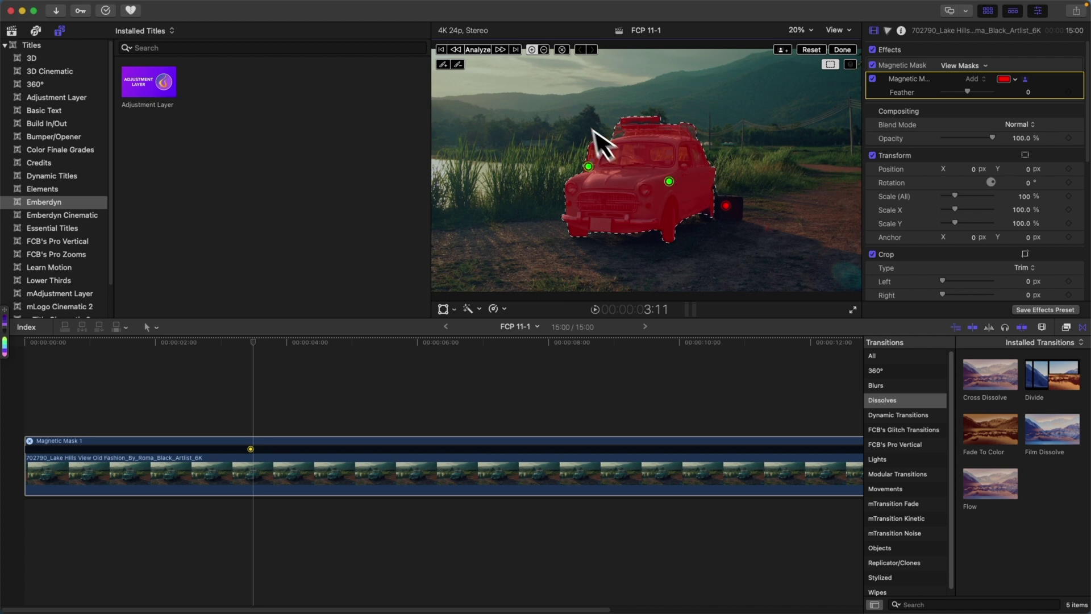
Step: Analyze the car's magnetic mask and scrub through the analyzed frames to check the tracking
{"action": "left_click", "coordinate": [481, 52]}
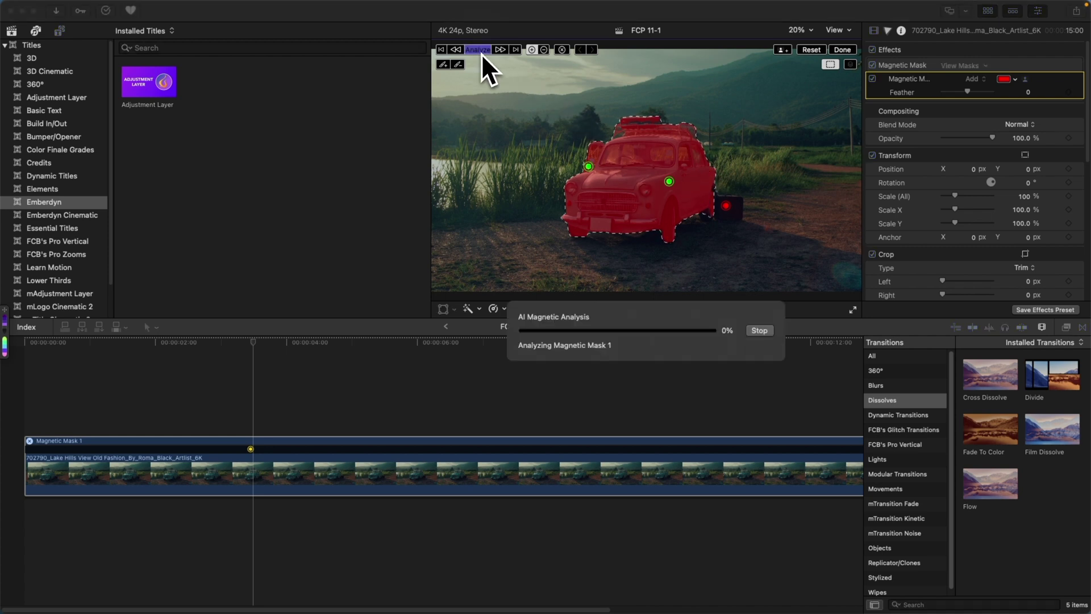
{"action": "left_click", "coordinate": [265, 337]}
{"action": "left_click_drag", "start_coordinate": [265, 337], "coordinate": [315, 338]}
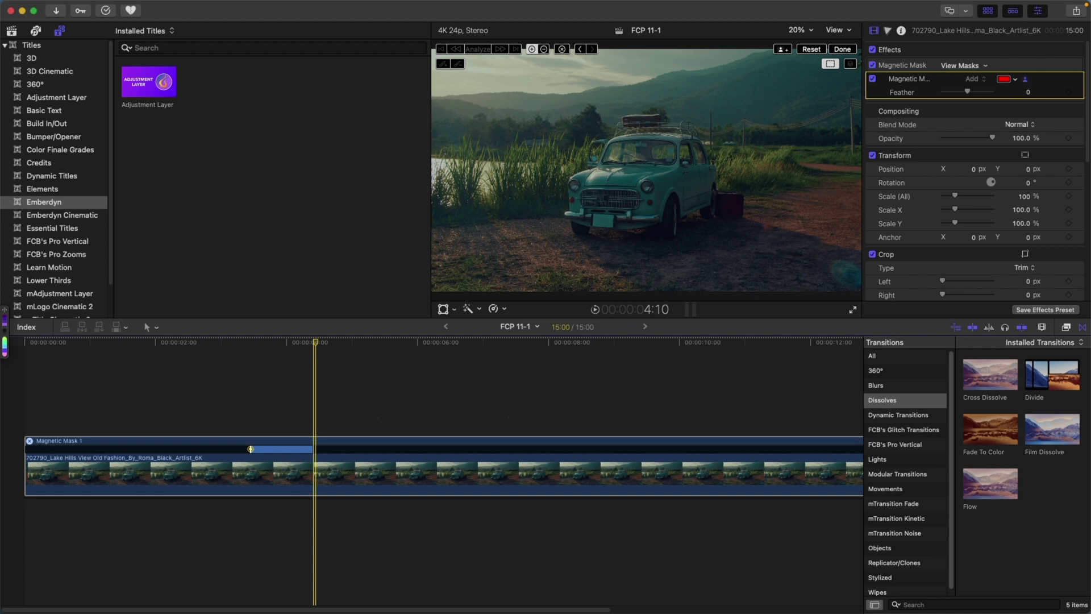
{"action": "left_click_drag", "start_coordinate": [316, 339], "coordinate": [295, 339]}
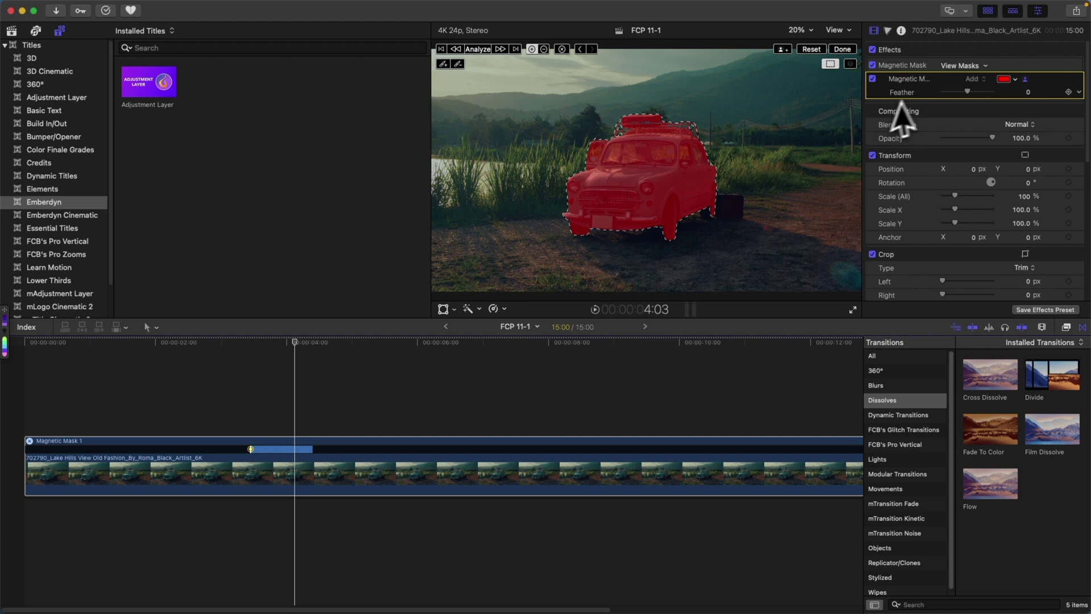
Step: Delete the Magnetic Mask effect from the car clip, reapply it and undo the reapplication
{"action": "left_click", "coordinate": [911, 66]}
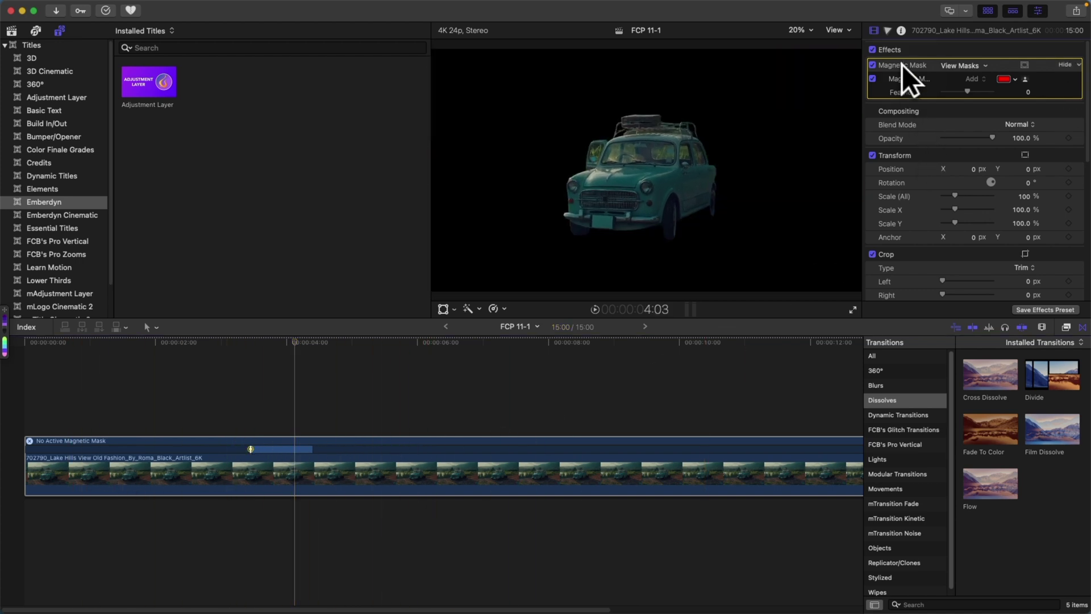
{"action": "key", "text": "Delete"}
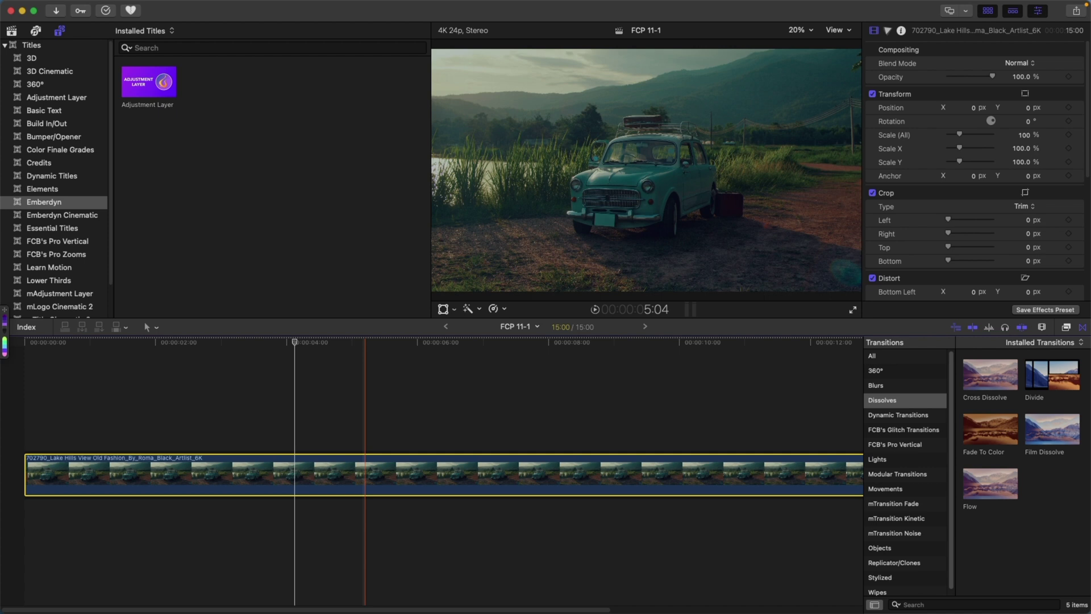
{"action": "key", "text": "q"}
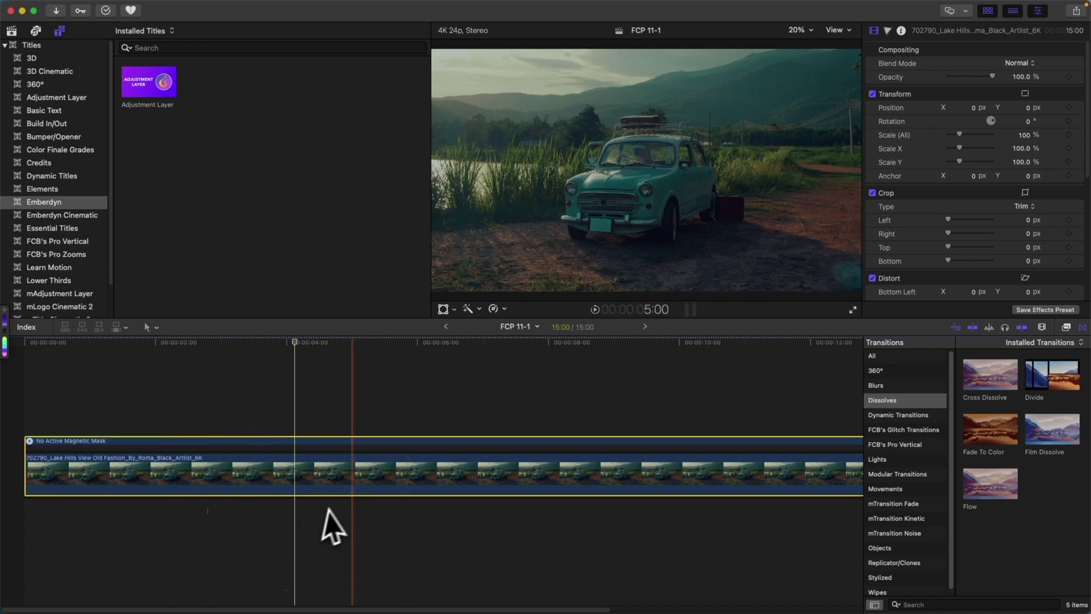
{"action": "key", "text": "super+z"}
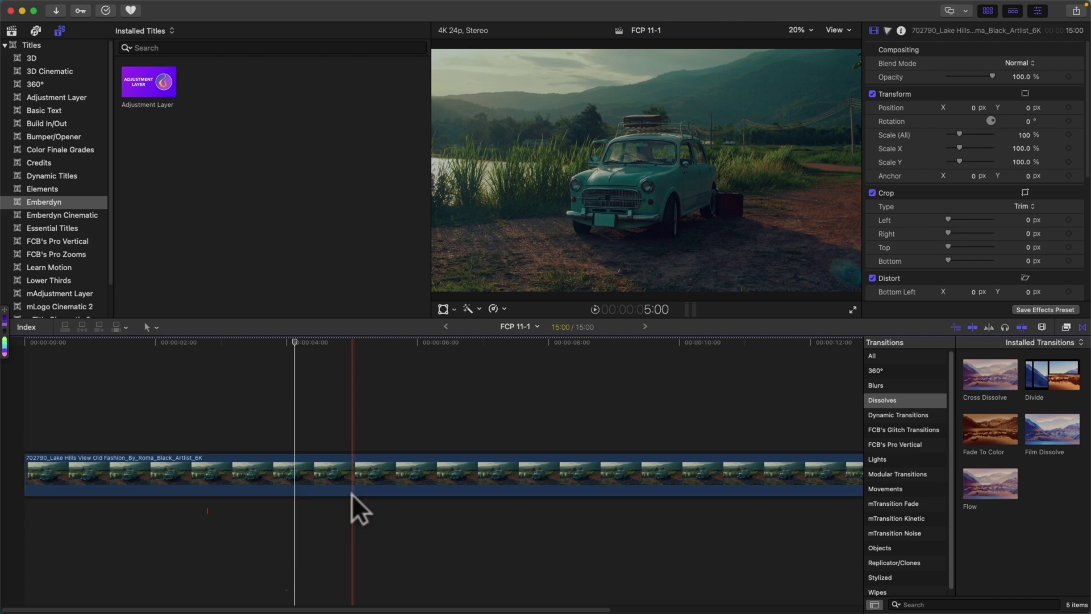
Step: Scrub through the RampPart1 clip to about the seven-minute mark to review its footage
{"action": "left_click", "coordinate": [410, 420]}
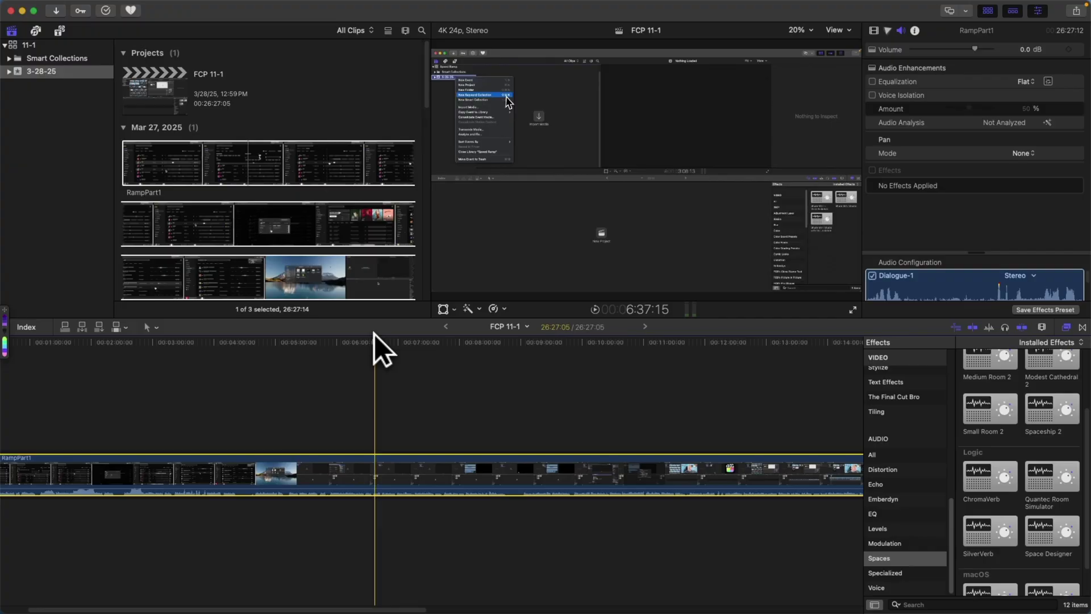
{"action": "left_click_drag", "start_coordinate": [374, 335], "coordinate": [409, 330]}
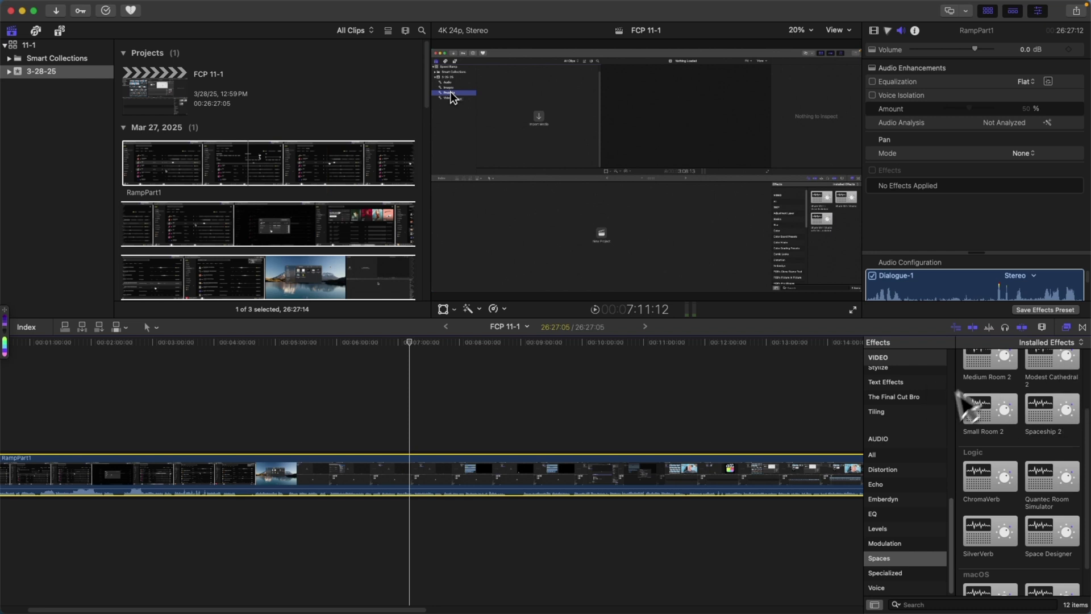
Step: Apply the Quantec Room Simulator from the Spaces audio effects to the RampPart1 clip and play part of it back
{"action": "left_click", "coordinate": [882, 560]}
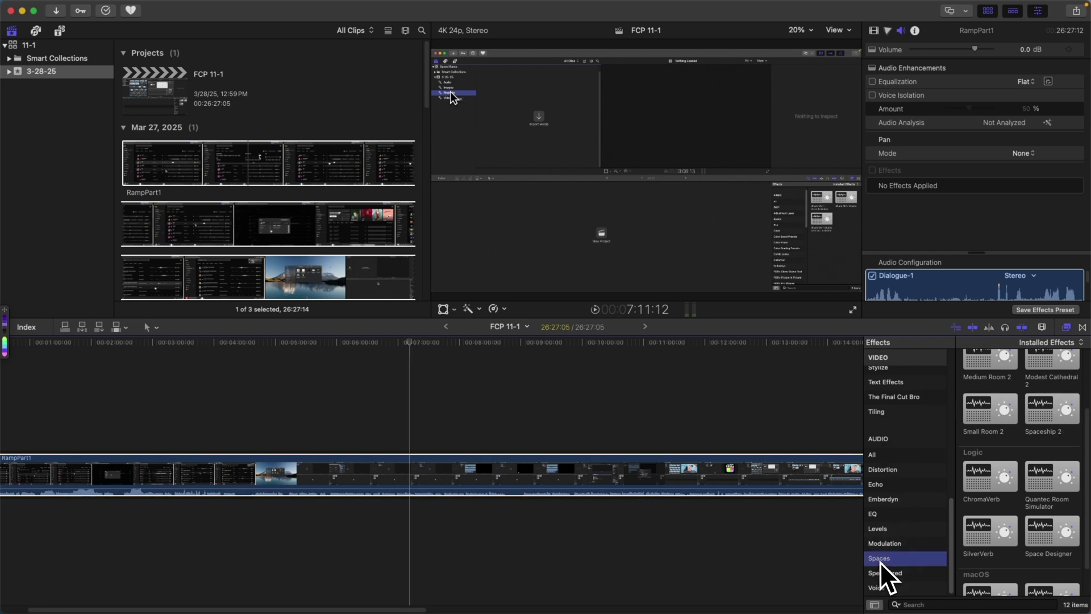
{"action": "left_click", "coordinate": [1028, 479]}
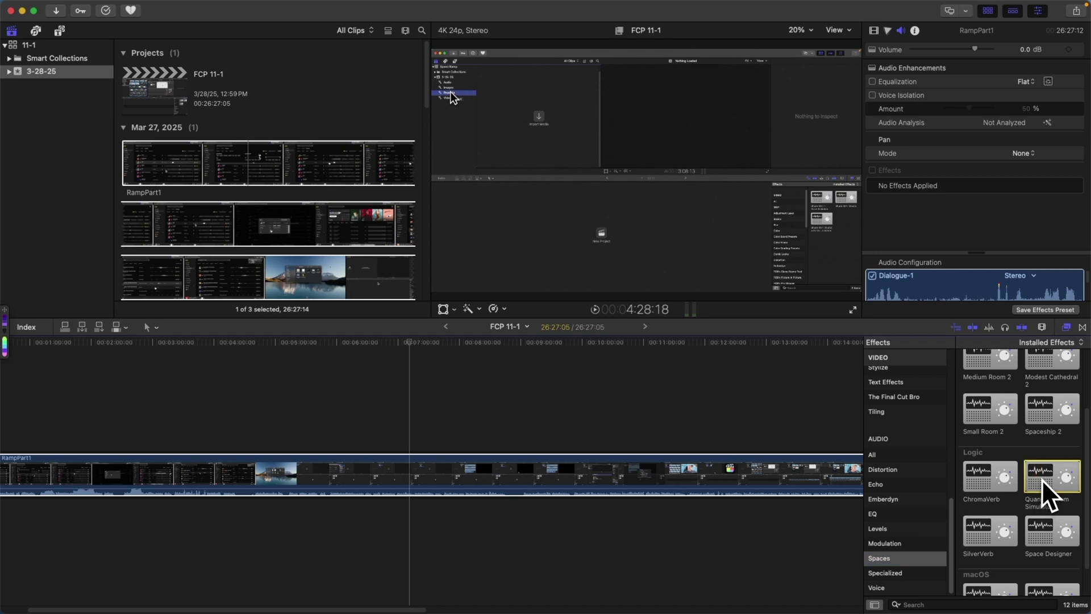
{"action": "left_click_drag", "start_coordinate": [1055, 481], "coordinate": [428, 484]}
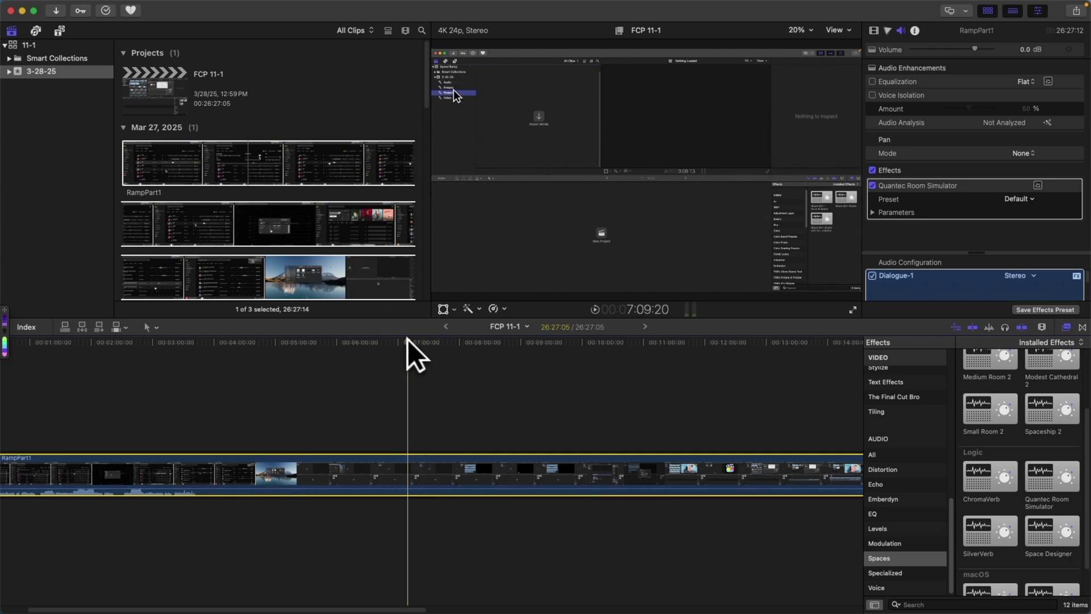
{"action": "key", "text": "space"}
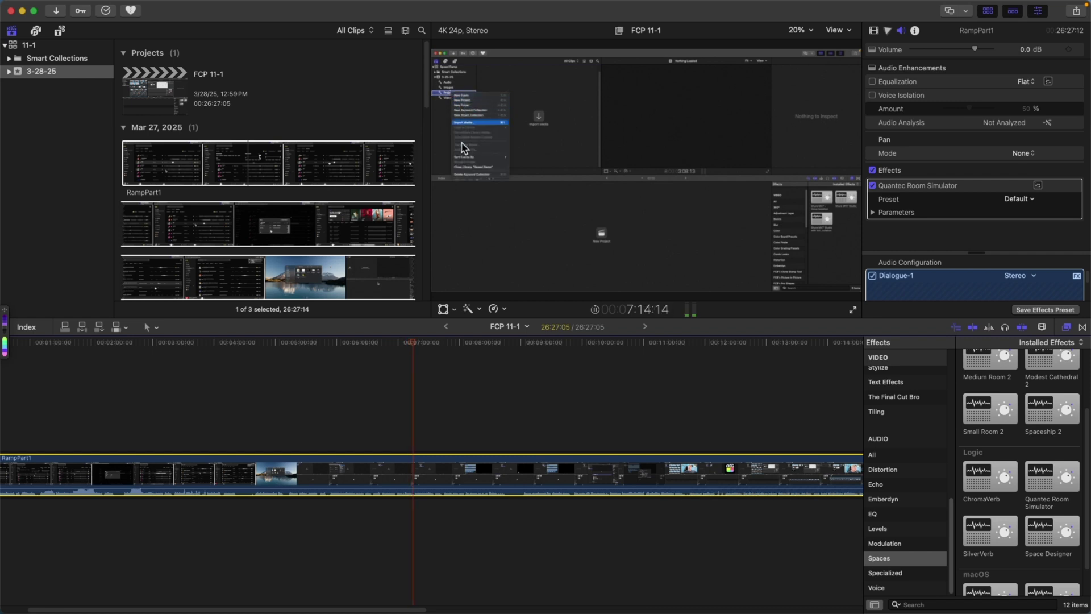
{"action": "key", "text": "space"}
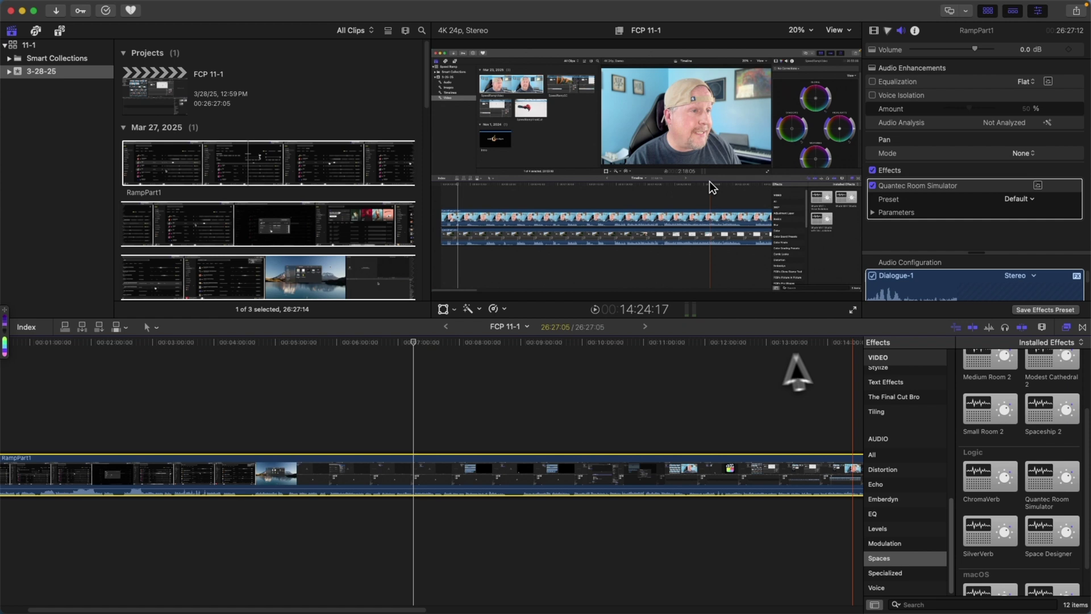
Step: Open the Quantec Room Simulator's editor for RampPart1 and load the Fantasia preset from the Large Rooms category
{"action": "left_click", "coordinate": [881, 206]}
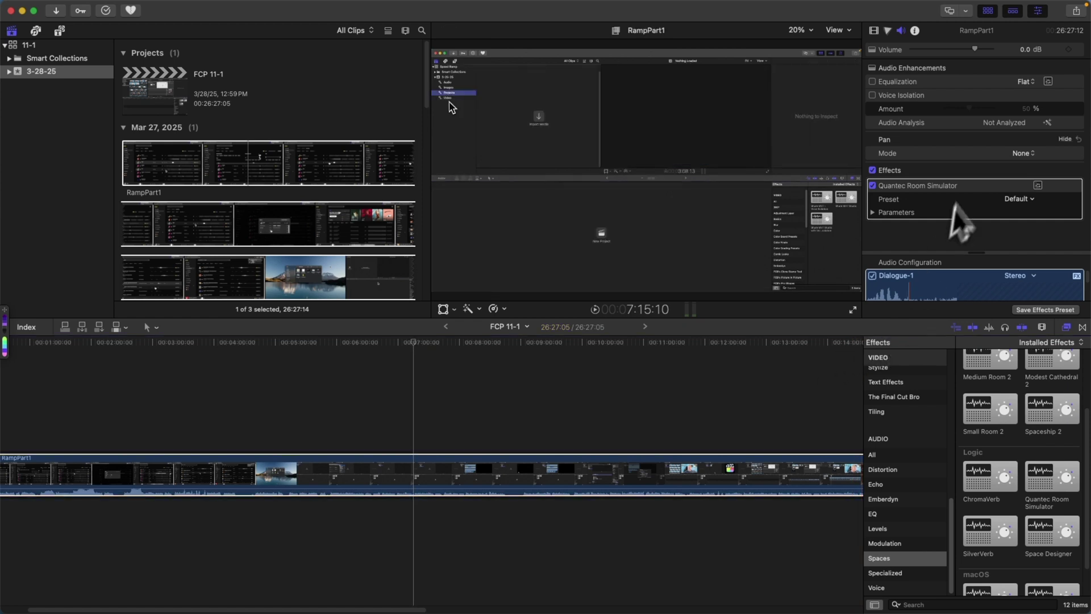
{"action": "left_click", "coordinate": [1037, 185]}
{"action": "left_click_drag", "start_coordinate": [484, 266], "coordinate": [620, 165]}
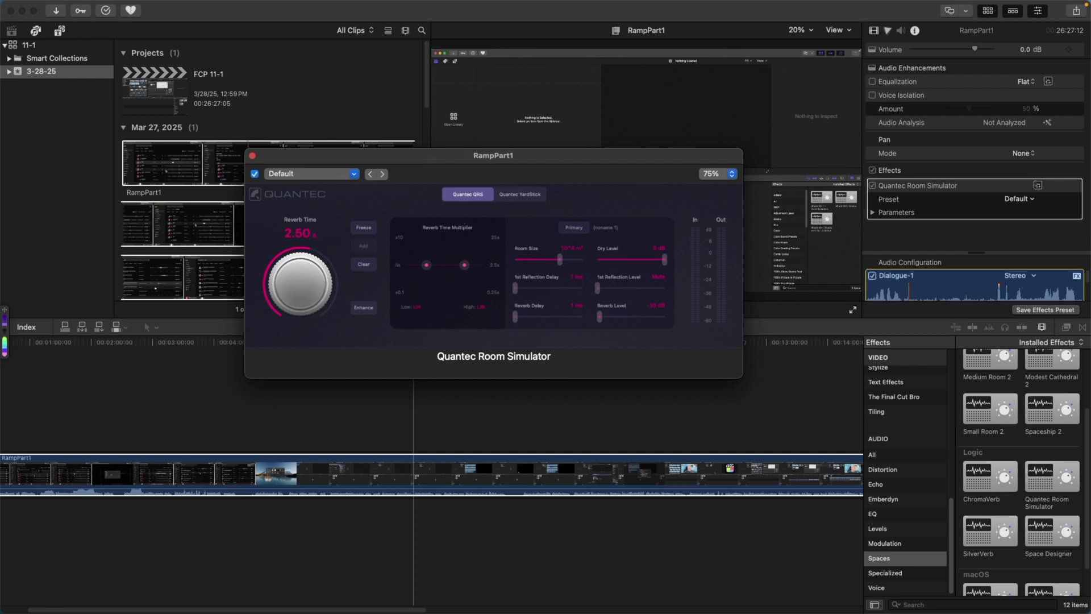
{"action": "left_click", "coordinate": [354, 174]}
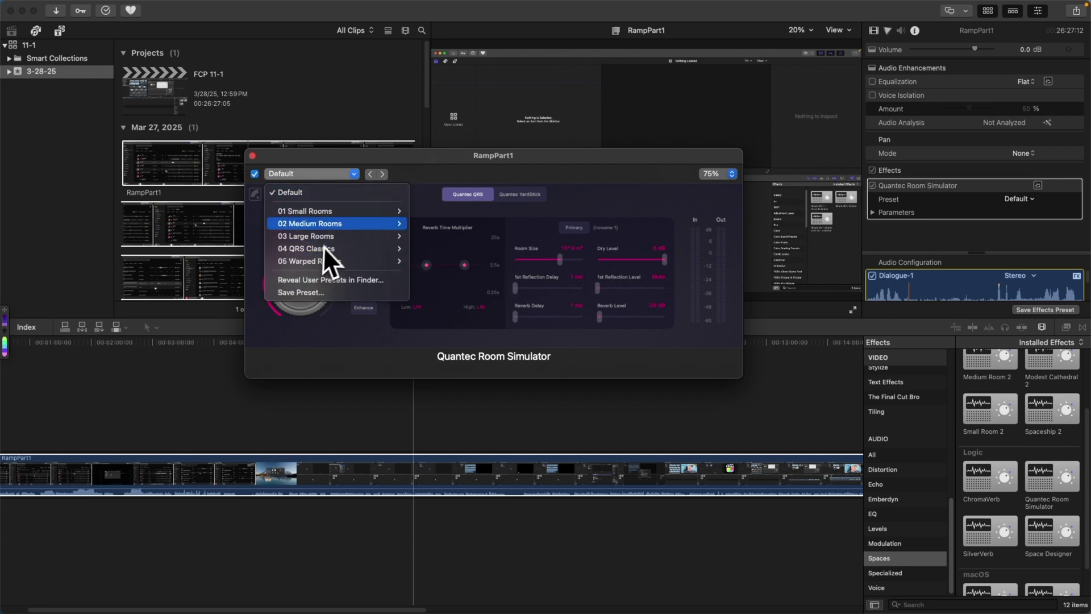
{"action": "mouse_move", "coordinate": [323, 236]}
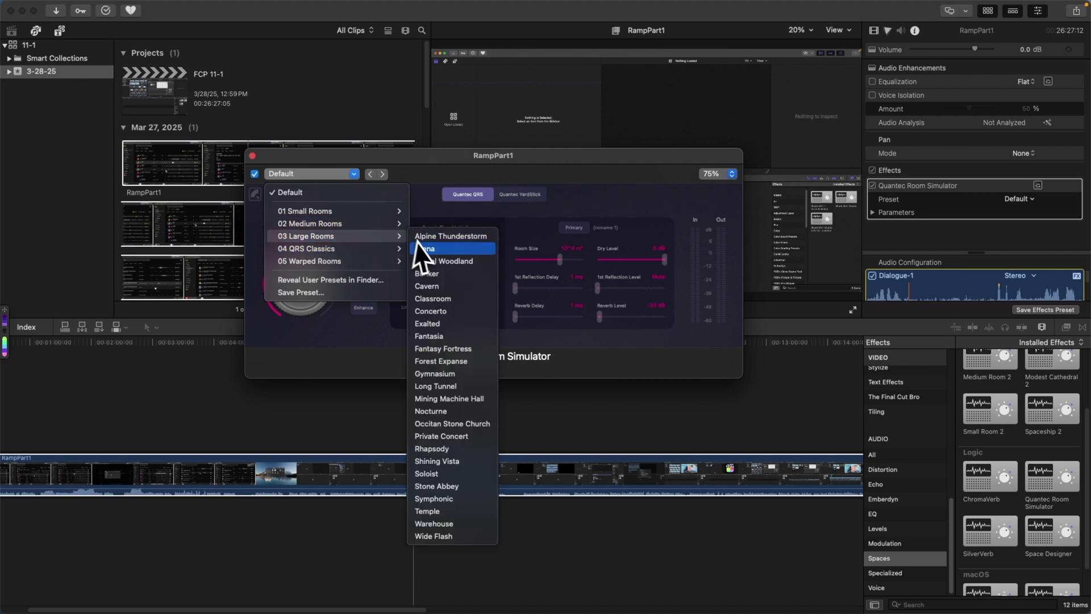
{"action": "left_click", "coordinate": [424, 336]}
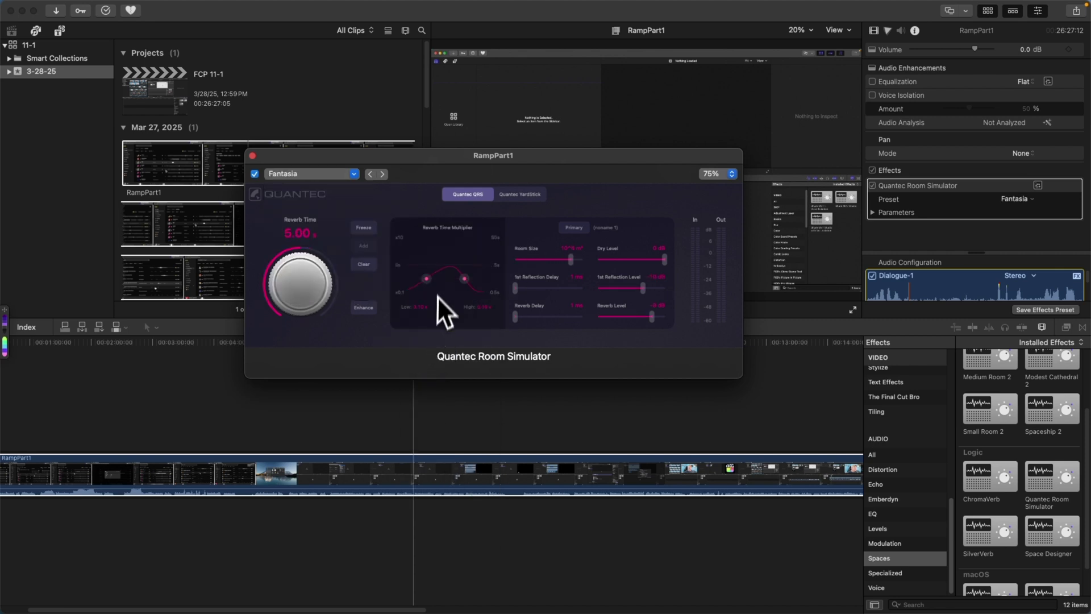
Step: Play RampPart1 from just after the seven-minute mark to listen to the Fantasia reverb preset
{"action": "left_click", "coordinate": [450, 449]}
{"action": "left_click", "coordinate": [414, 409]}
{"action": "key", "text": "space"}
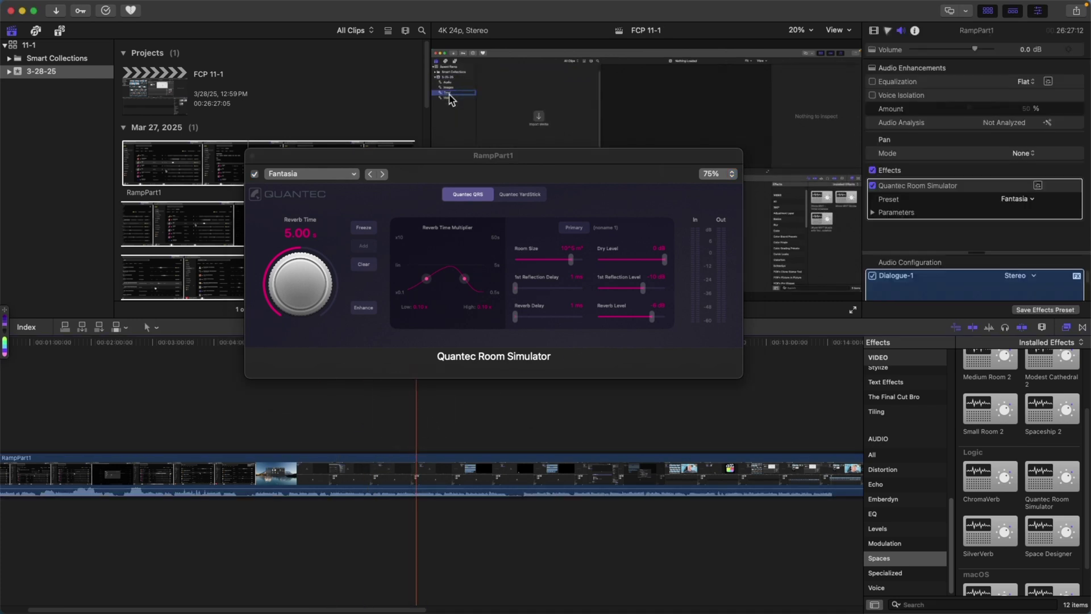
{"action": "key", "text": "space"}
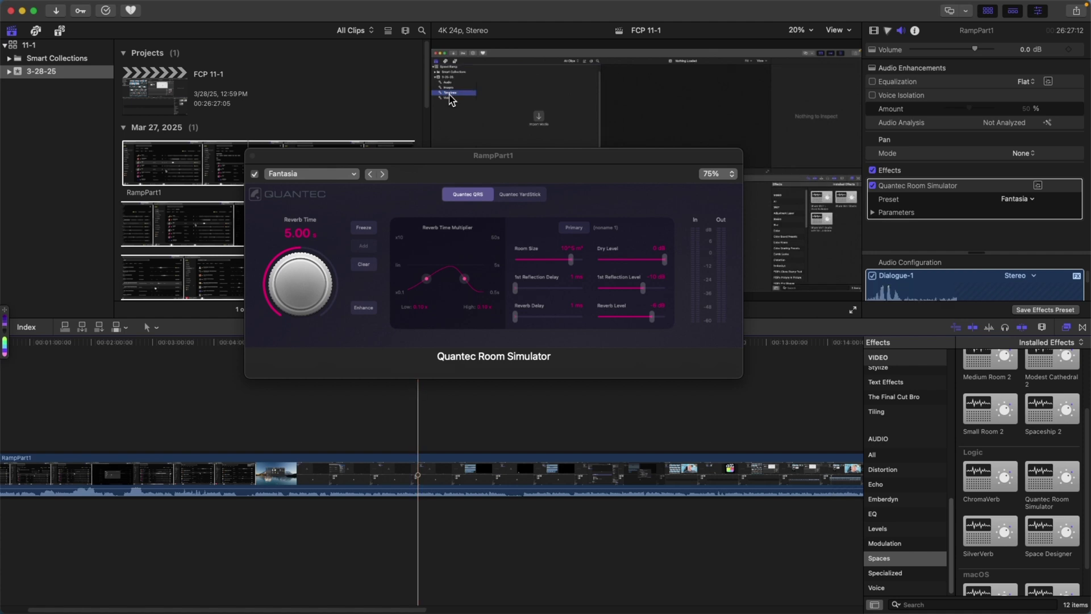
Step: Review the Quantec Room Simulator's preset categories, including Warped Rooms, and close the effect editor
{"action": "left_click", "coordinate": [357, 174]}
{"action": "mouse_move", "coordinate": [345, 236]}
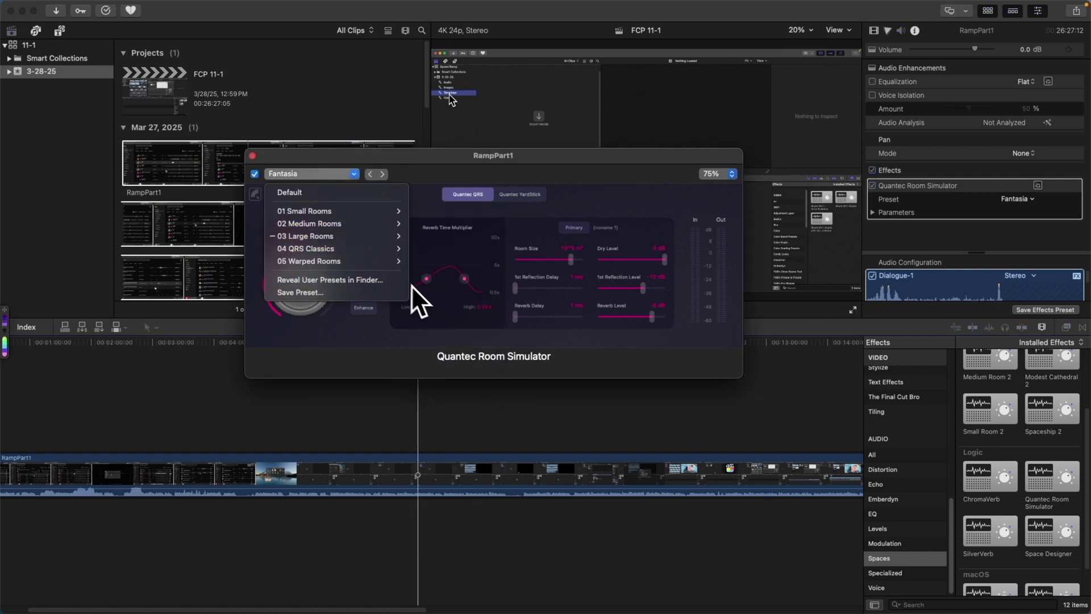
{"action": "mouse_move", "coordinate": [374, 262]}
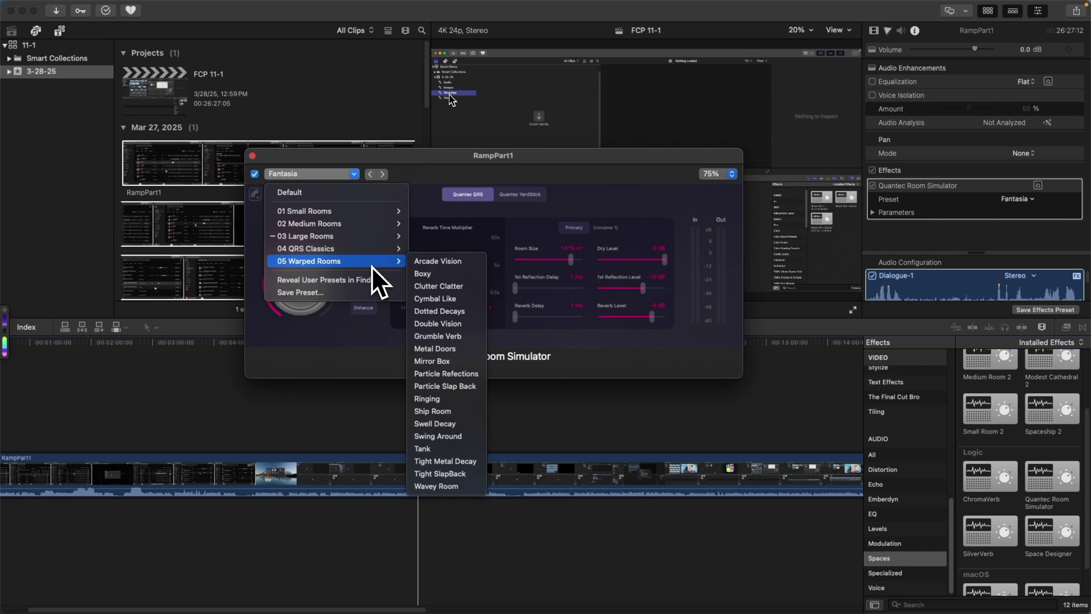
{"action": "left_click", "coordinate": [431, 155]}
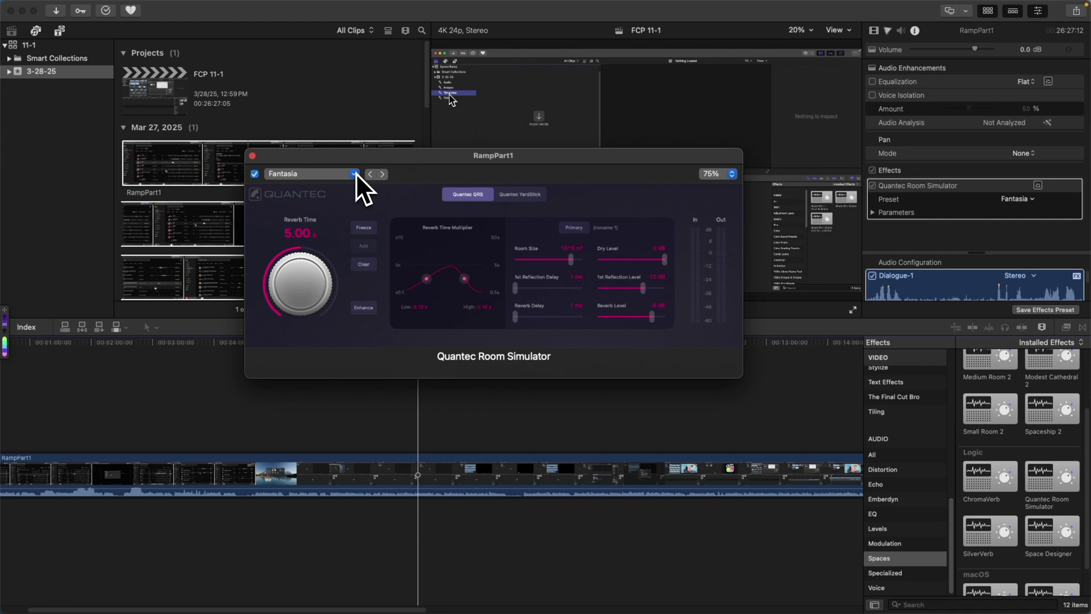
{"action": "mouse_move", "coordinate": [331, 159]}
{"action": "left_mouse_down"}
{"action": "mouse_move", "coordinate": [341, 152]}
{"action": "mouse_move", "coordinate": [323, 151]}
{"action": "left_mouse_up"}
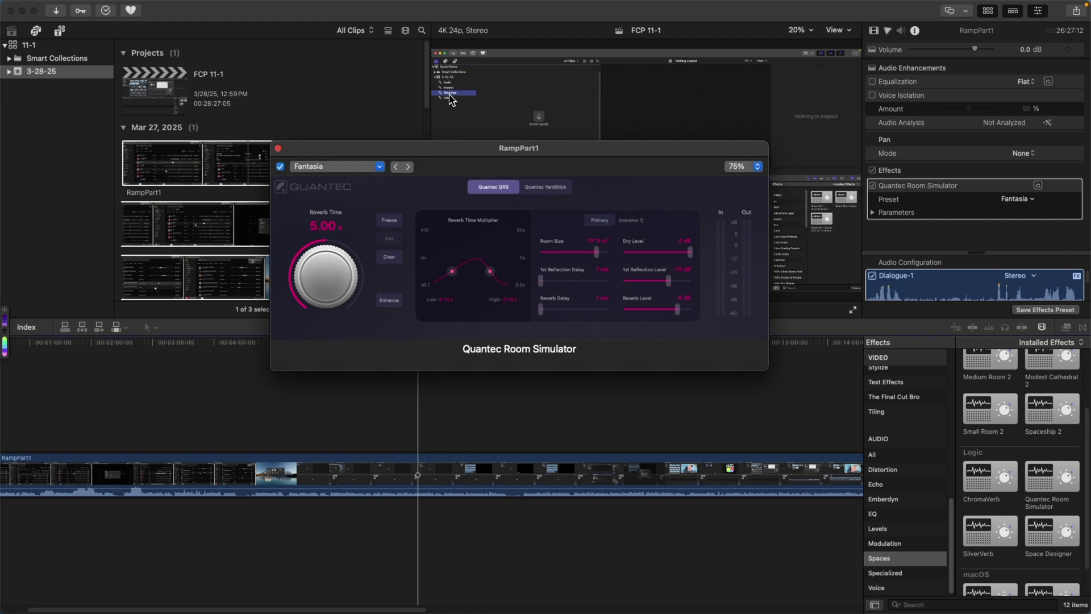
{"action": "left_click", "coordinate": [460, 192]}
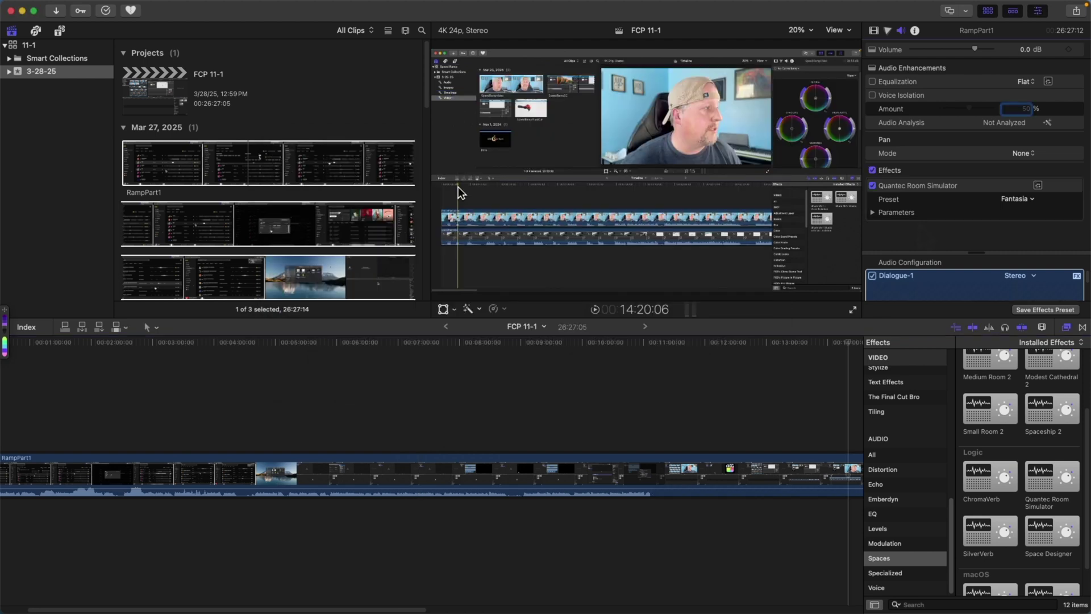
Step: Rename the Quantec Room Simulator effect applied to the RampPart1 clip as Room Simulator
{"action": "left_click", "coordinate": [909, 184]}
{"action": "type", "text": "sdfgdfg"}
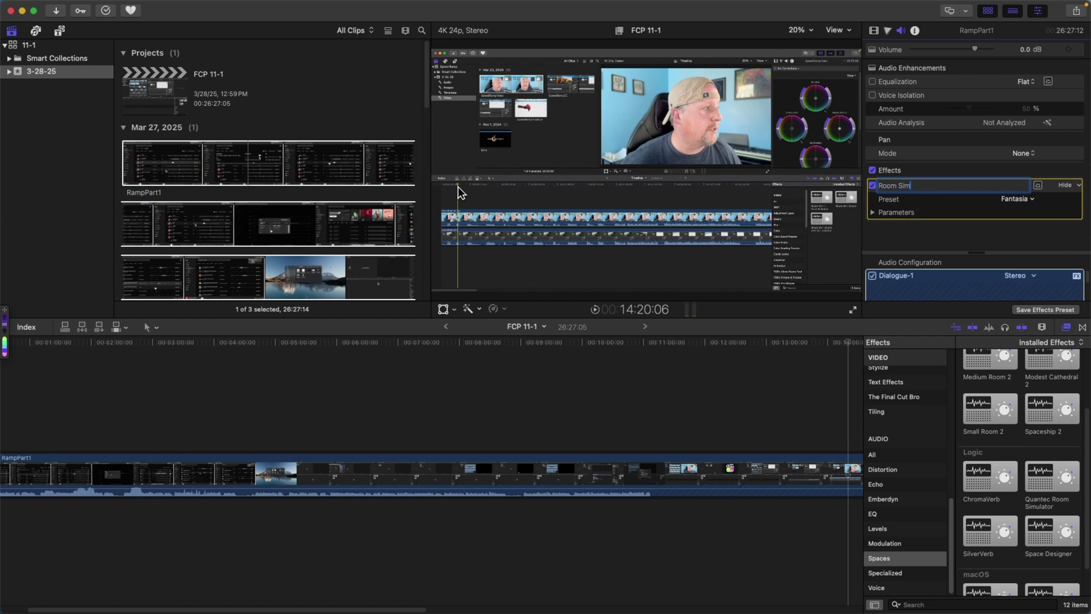
{"action": "key", "text": "Return"}
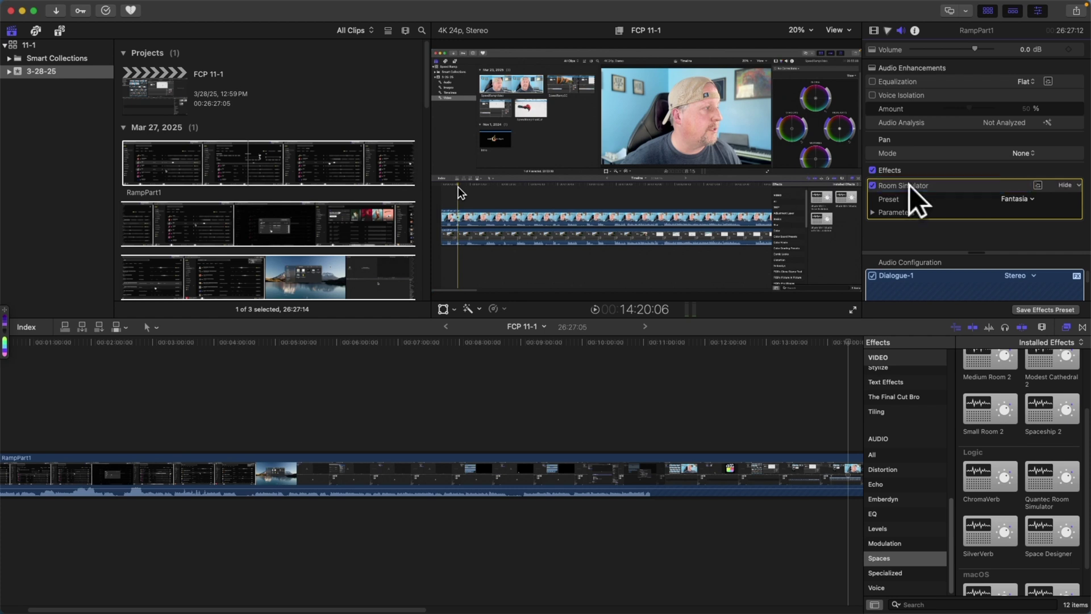